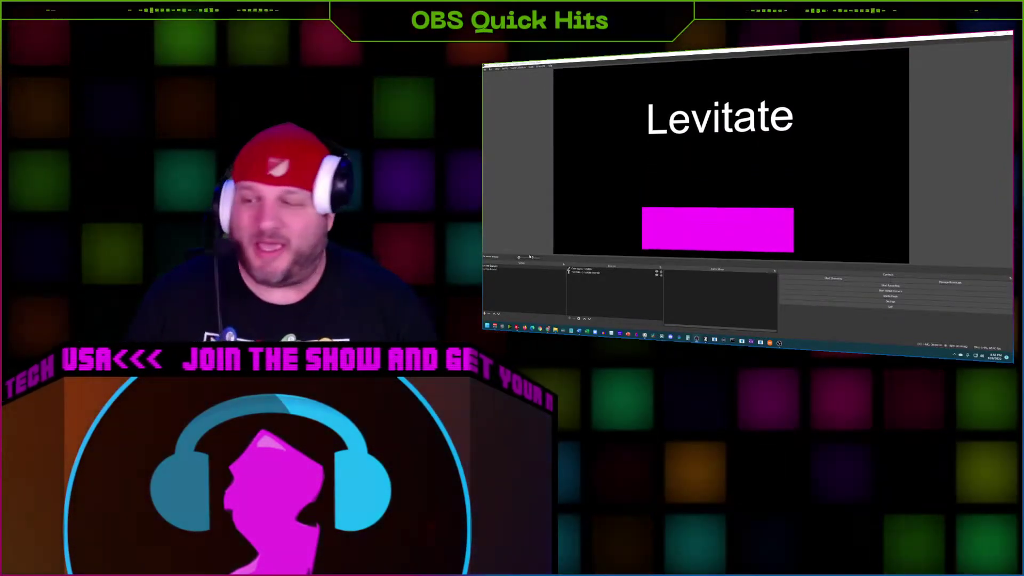
# - Switch from OBS to the browser showing the Move transition 2.5.6 plugin page
pyautogui.hotkey('alt', 'Tab')
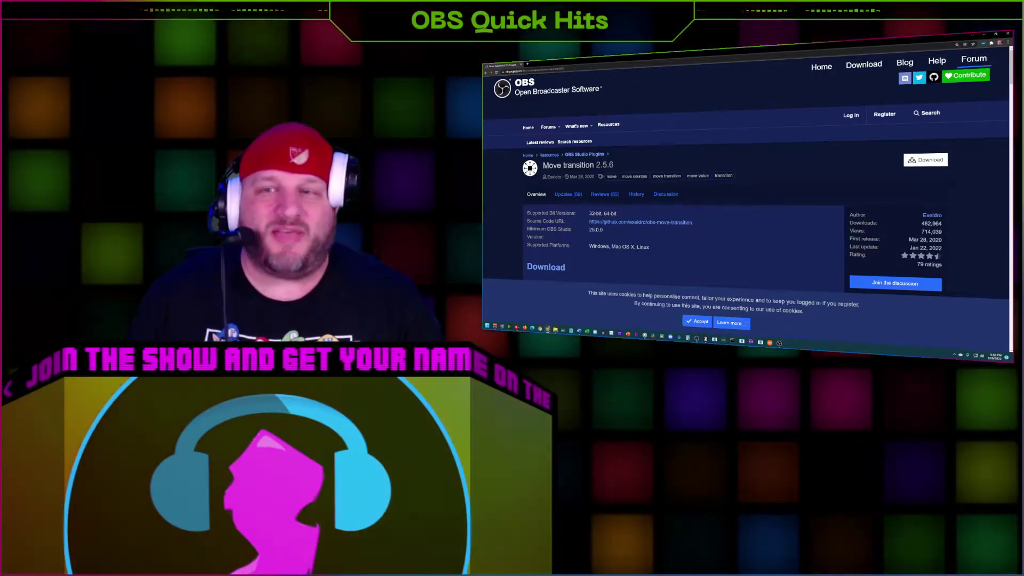
# - Look at the Move transition plugin's download file list, then close it
pyautogui.click(925, 161)
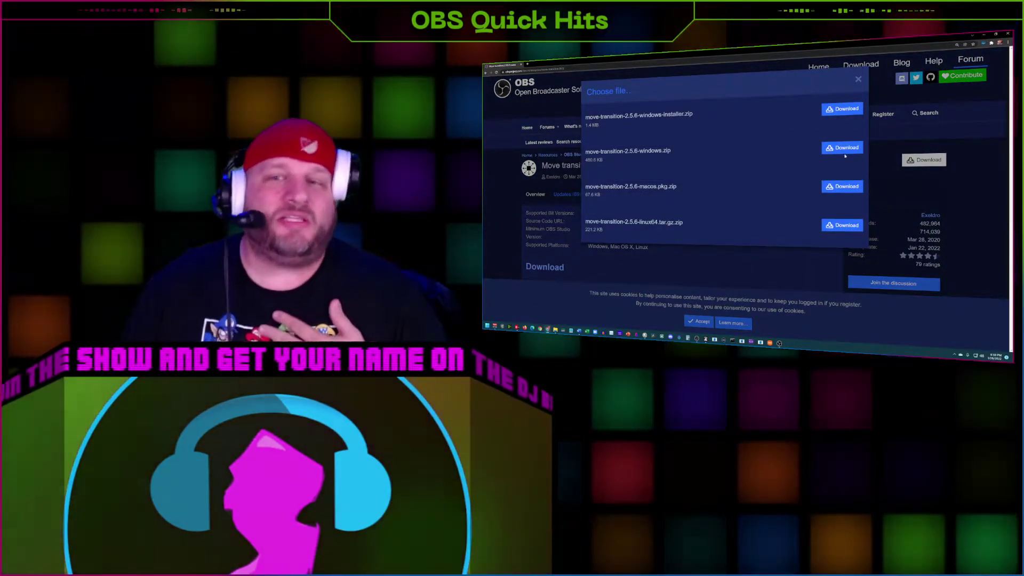
pyautogui.click(858, 79)
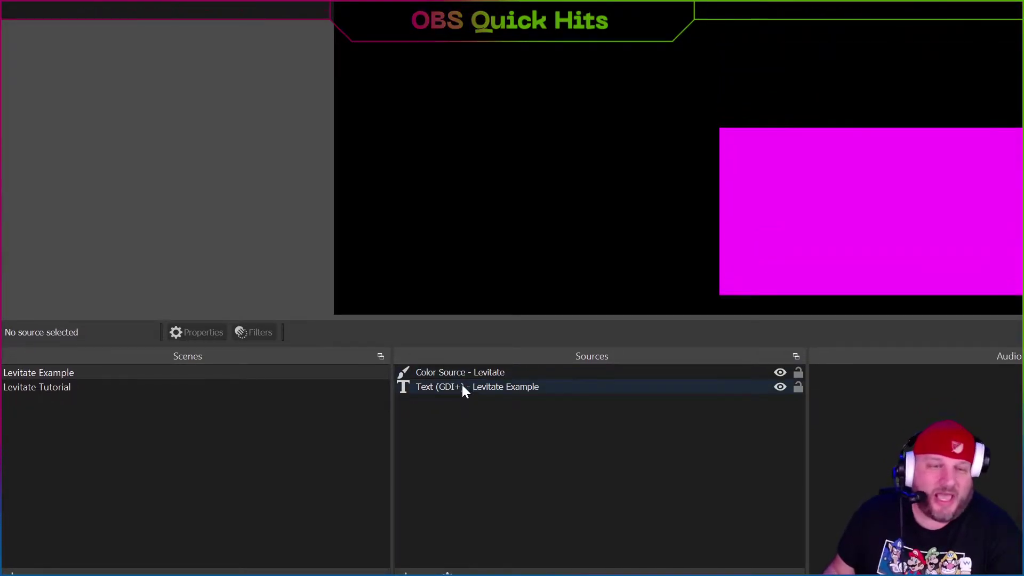
pyautogui.rightClick(49, 376)
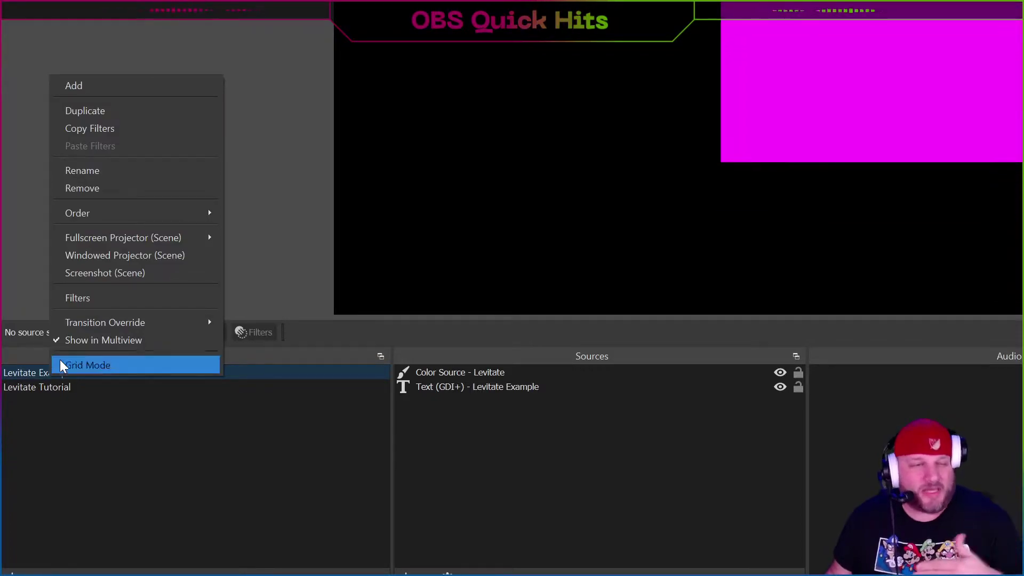
pyautogui.click(98, 298)
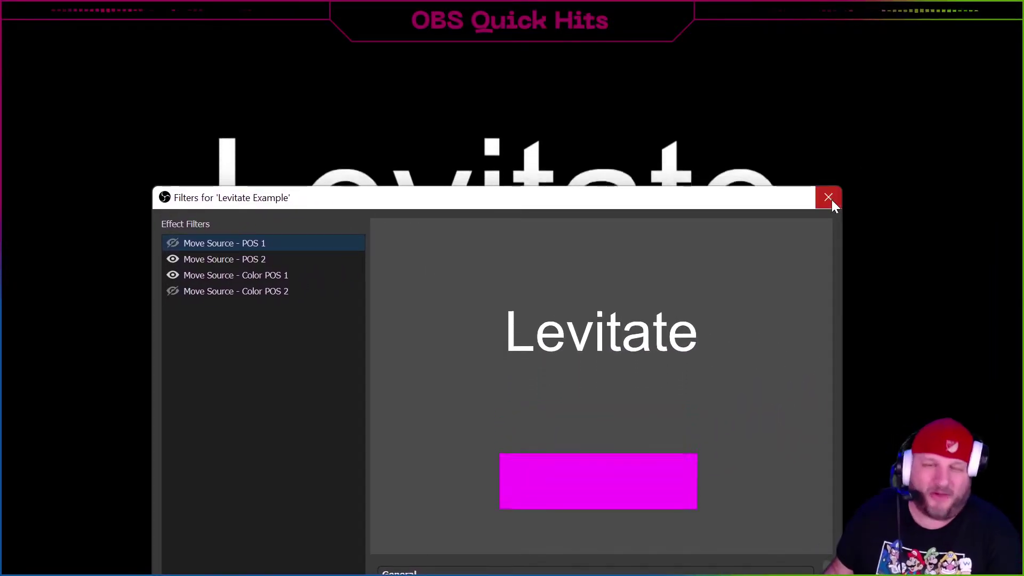
pyautogui.click(832, 200)
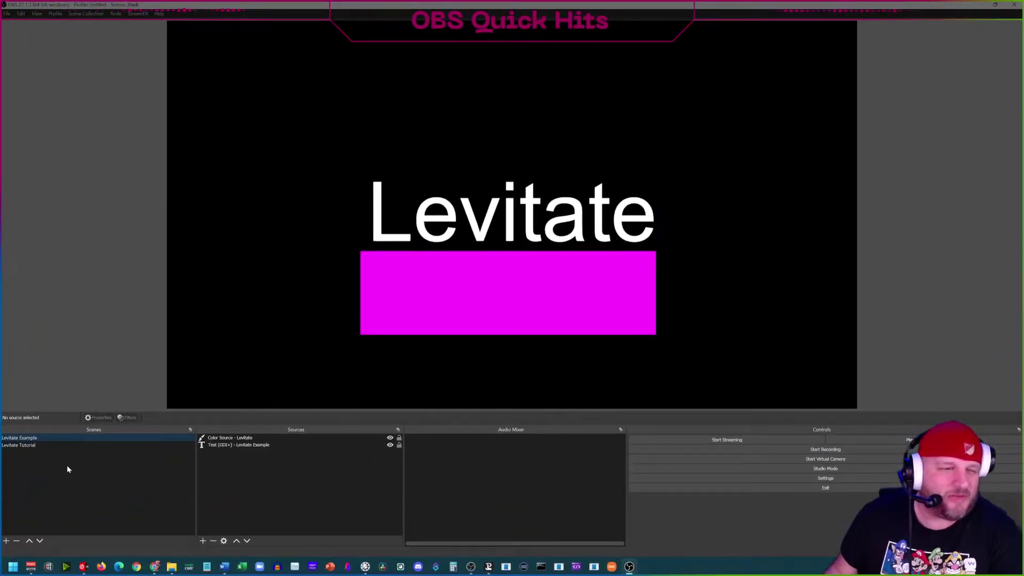
# - In the Levitate Tutorial scene, add a Text (GDI+) source named 'Text (GDI+) - Levitating 2'
pyautogui.click(25, 447)
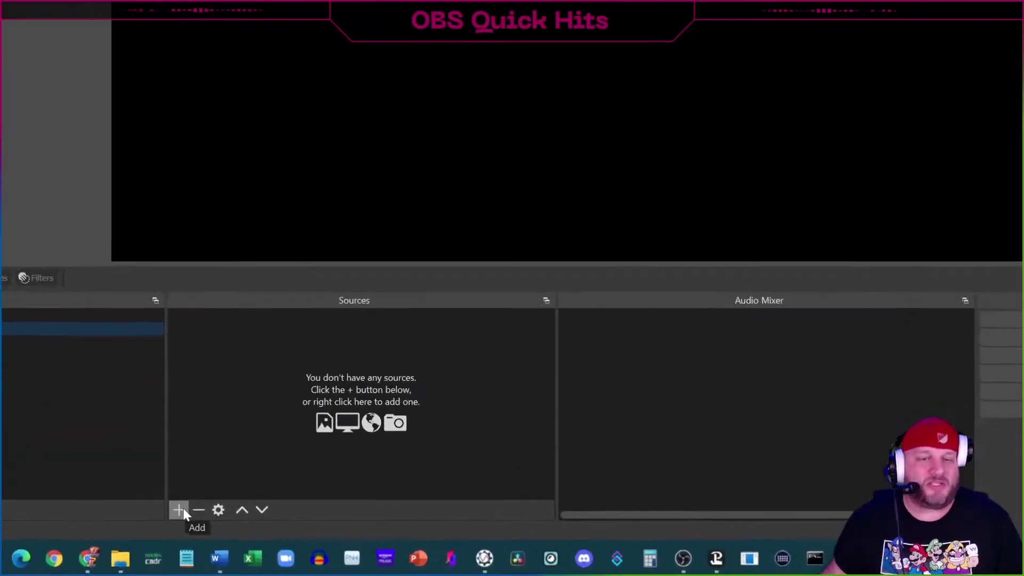
pyautogui.click(180, 505)
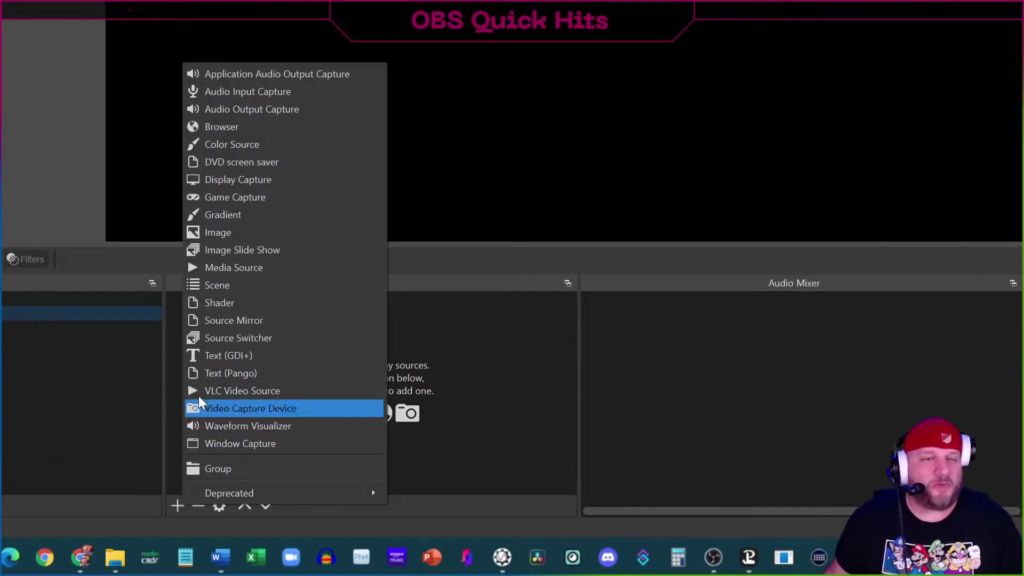
pyautogui.click(220, 355)
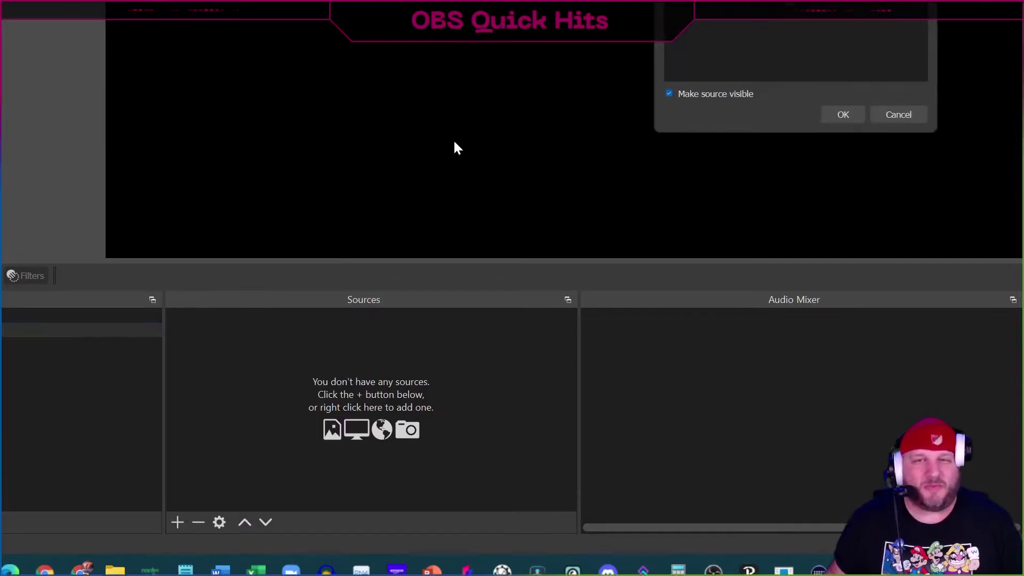
pyautogui.click(766, 180)
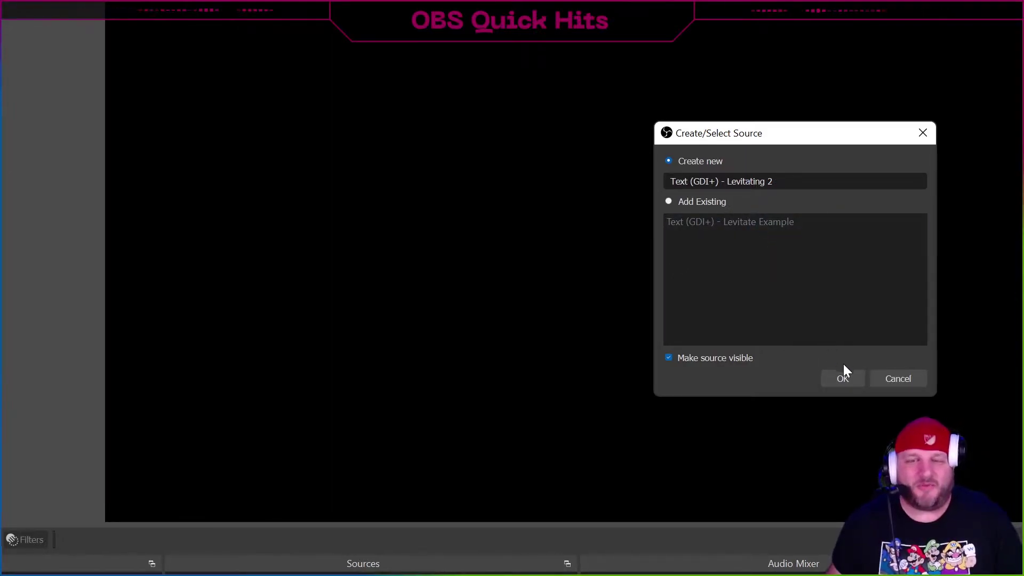
# - Create the text source reading 'Levitate' and drag it toward the canvas centre
pyautogui.click(844, 378)
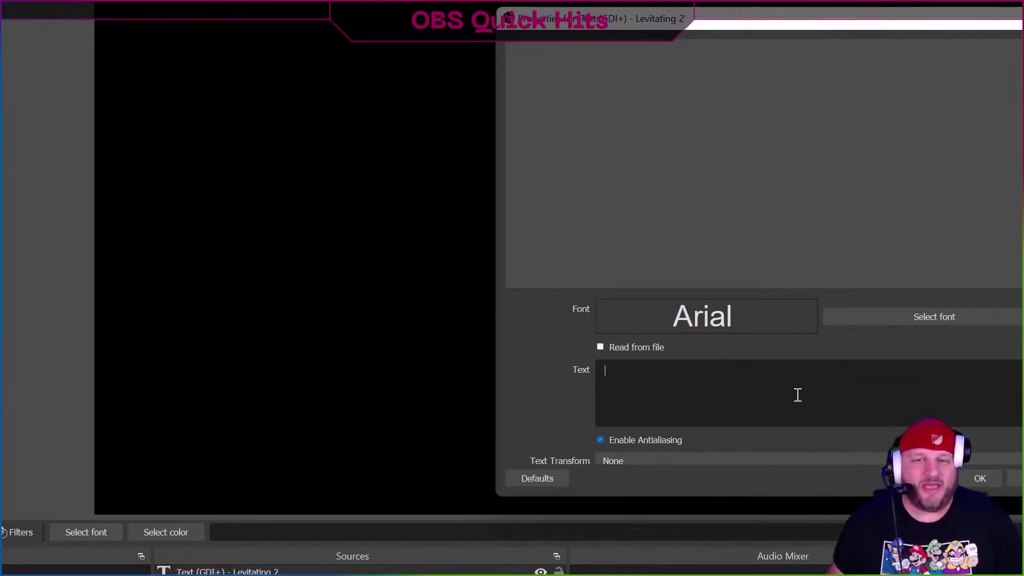
pyautogui.write('Levitate')
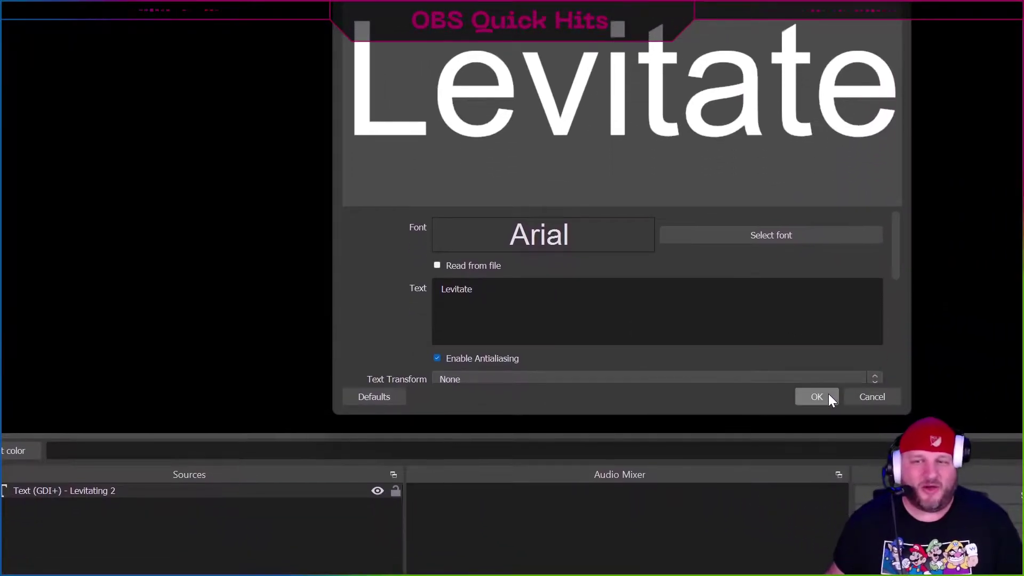
pyautogui.click(980, 477)
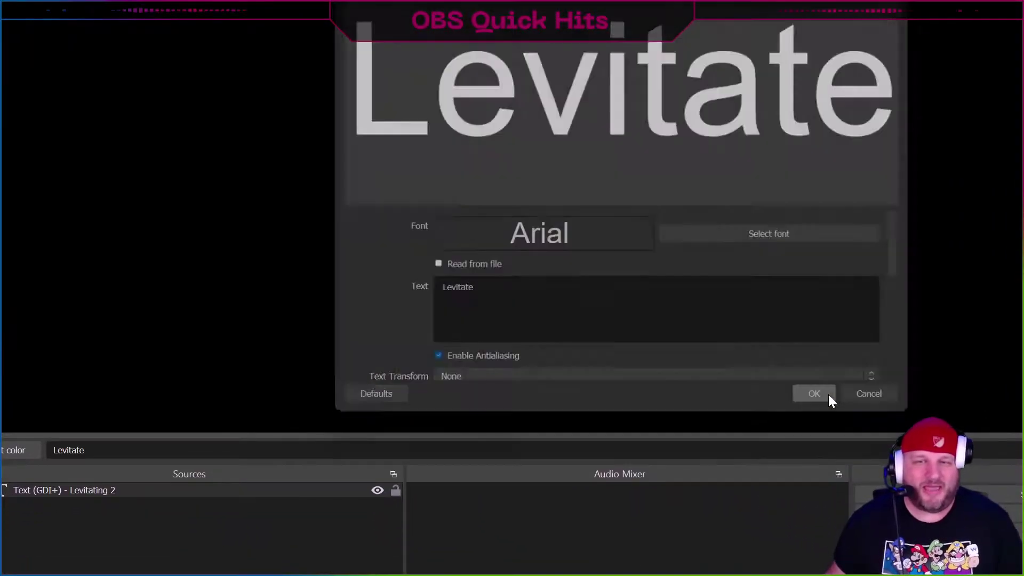
pyautogui.moveTo(338, 89); pyautogui.dragTo(532, 229)
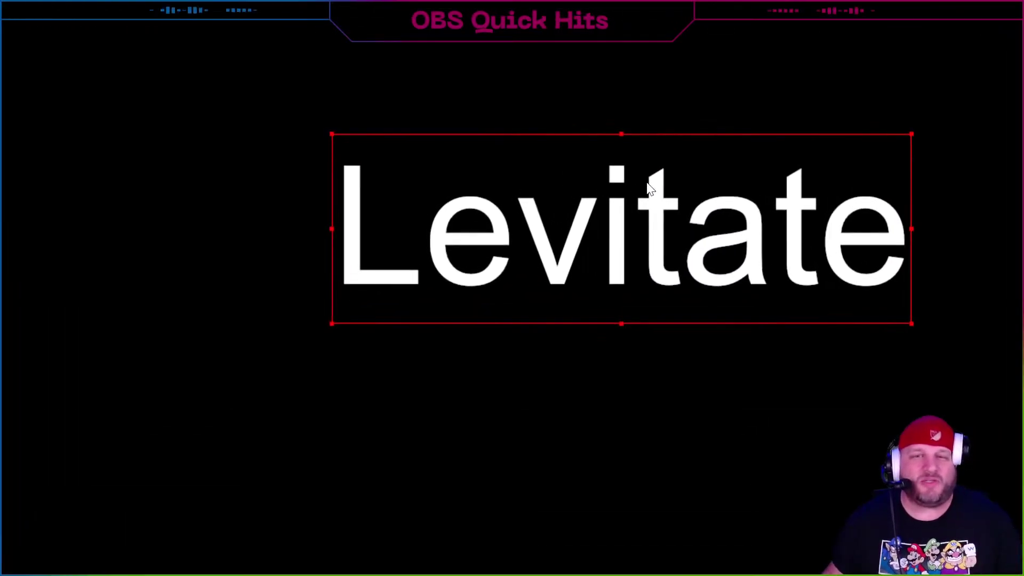
# - Give the Levitate text Center positional alignment and centre it on the canvas with Ctrl+D
pyautogui.rightClick(633, 240)
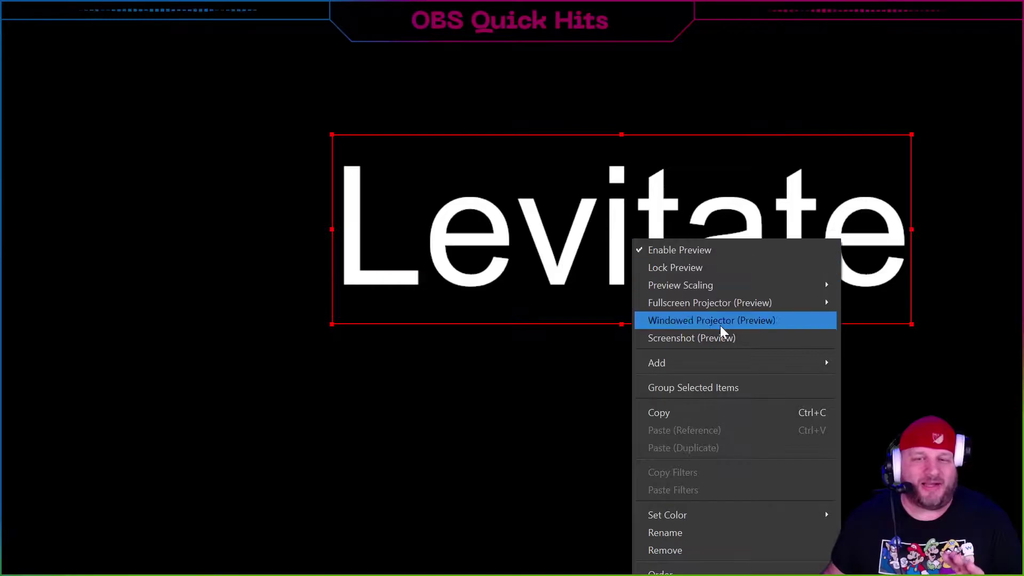
pyautogui.moveTo(783, 401)
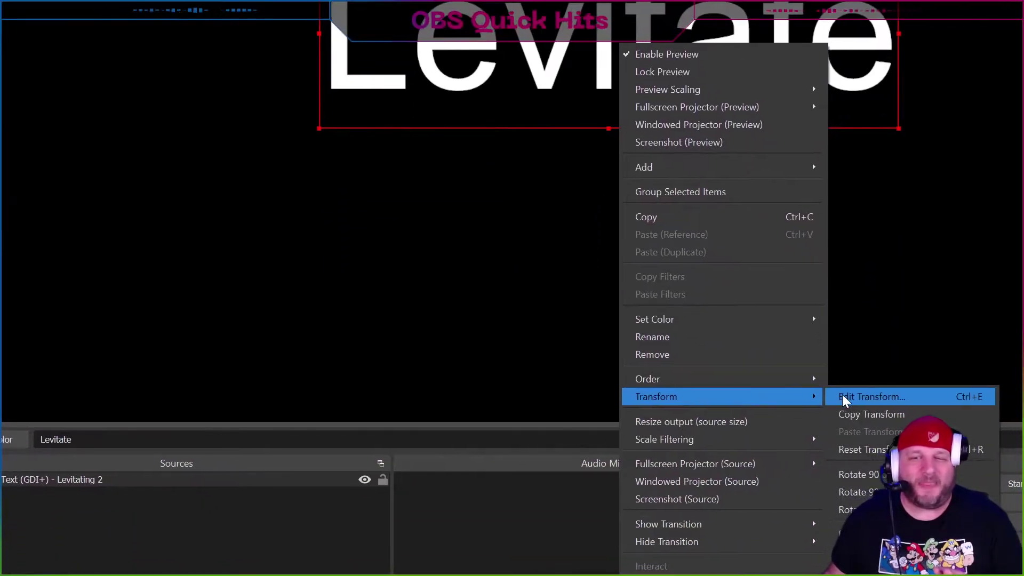
pyautogui.click(842, 396)
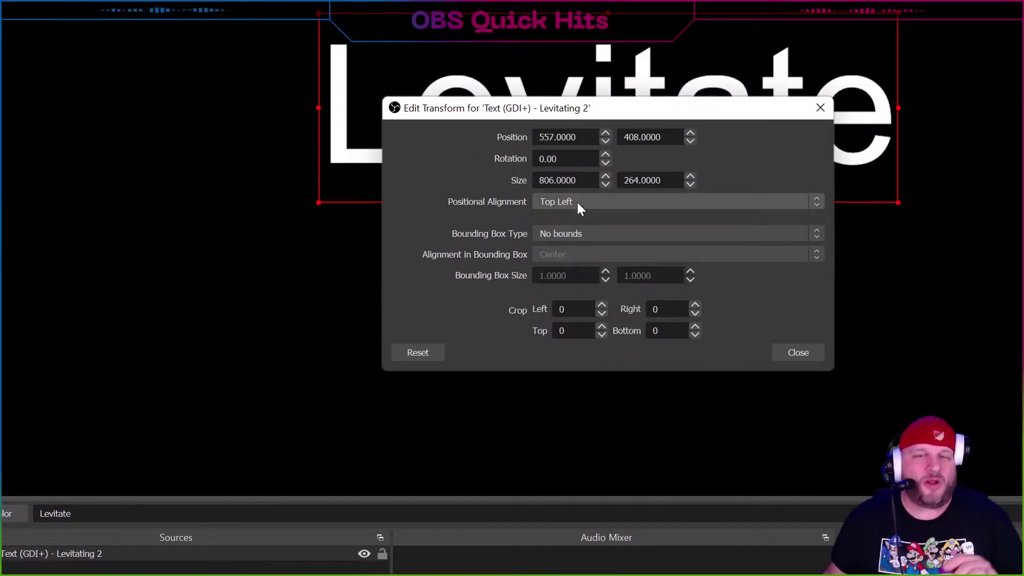
pyautogui.click(555, 199)
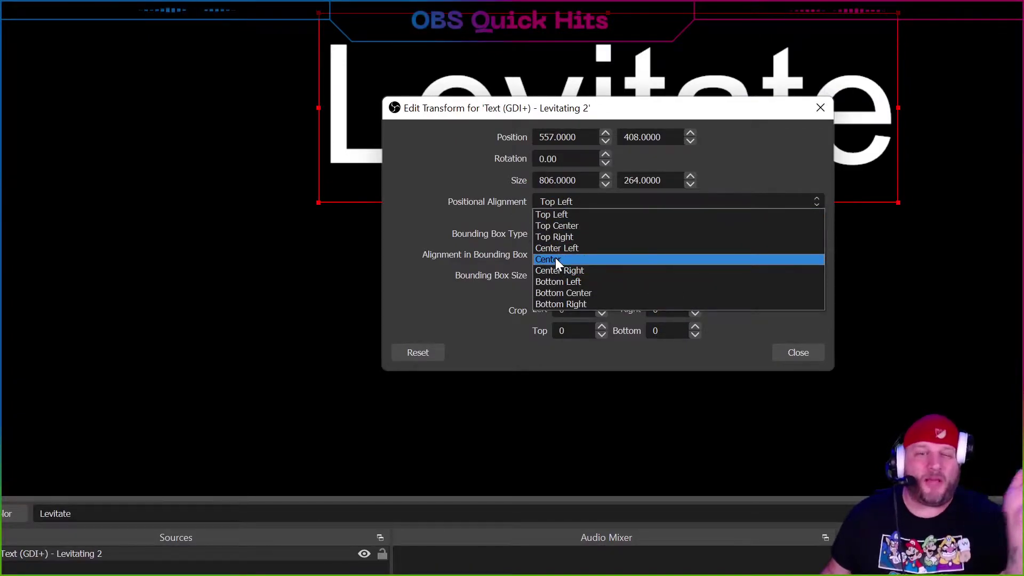
pyautogui.click(555, 257)
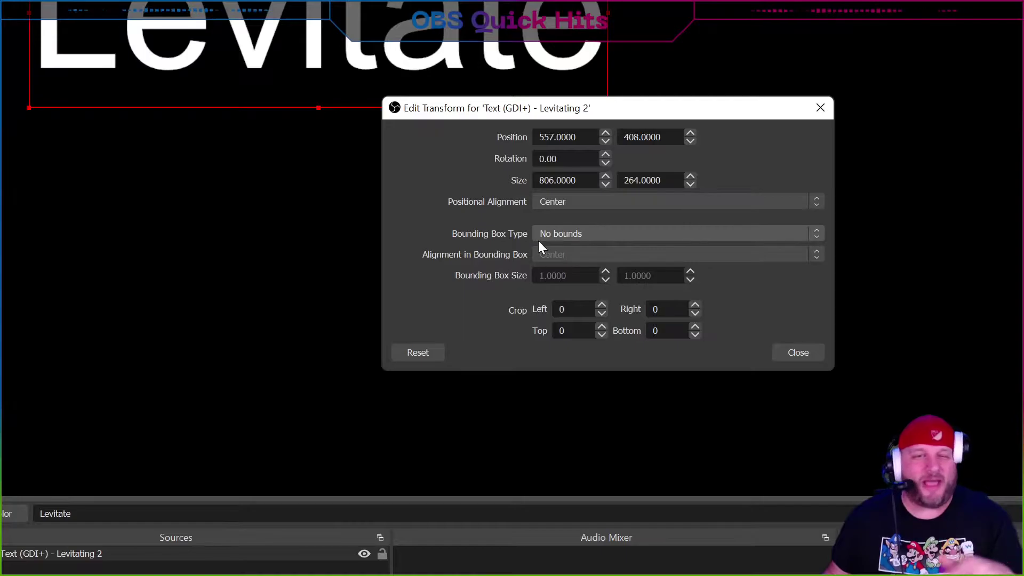
pyautogui.click(785, 350)
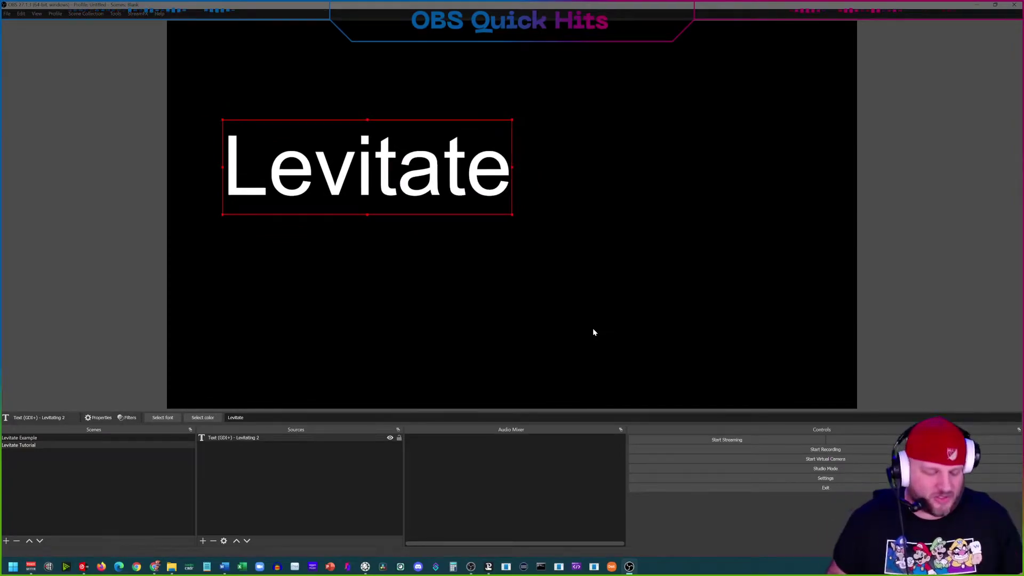
pyautogui.hotkey('ctrl', 'd')
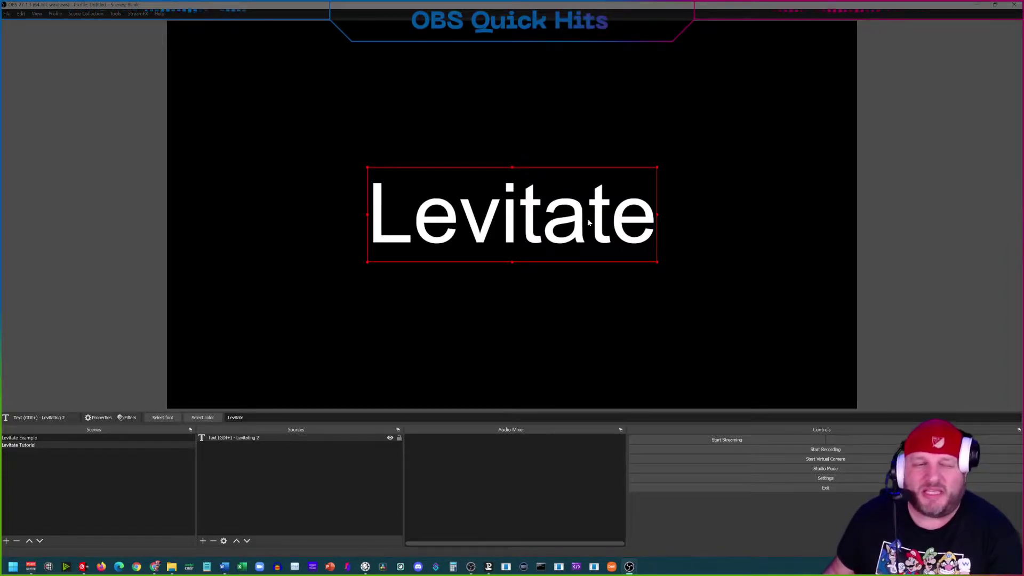
# - Open the Levitate Tutorial scene's filters and delete the Slides Small, Slides Large and Second Full Size Move Source filters
pyautogui.rightClick(21, 448)
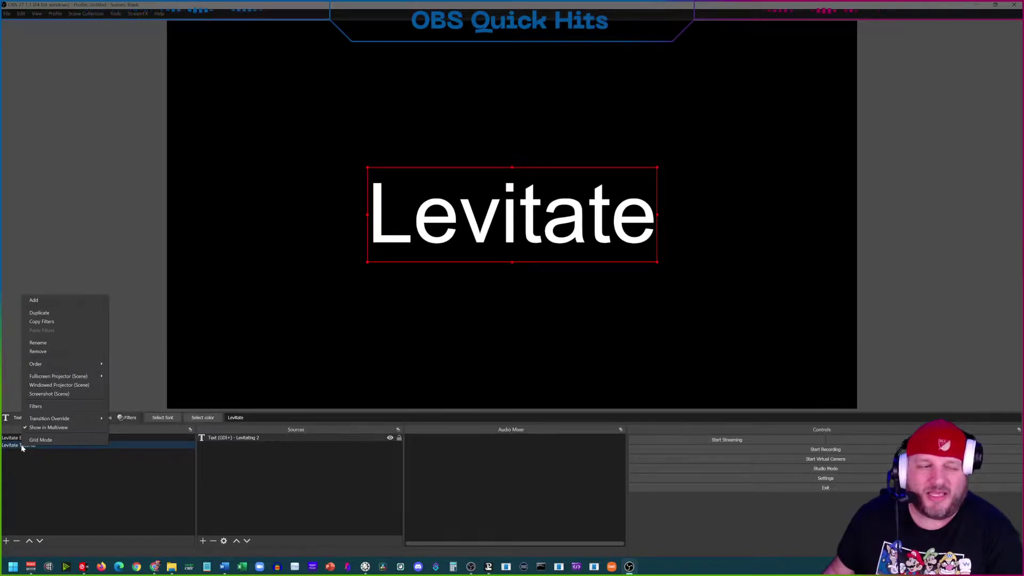
pyautogui.click(50, 407)
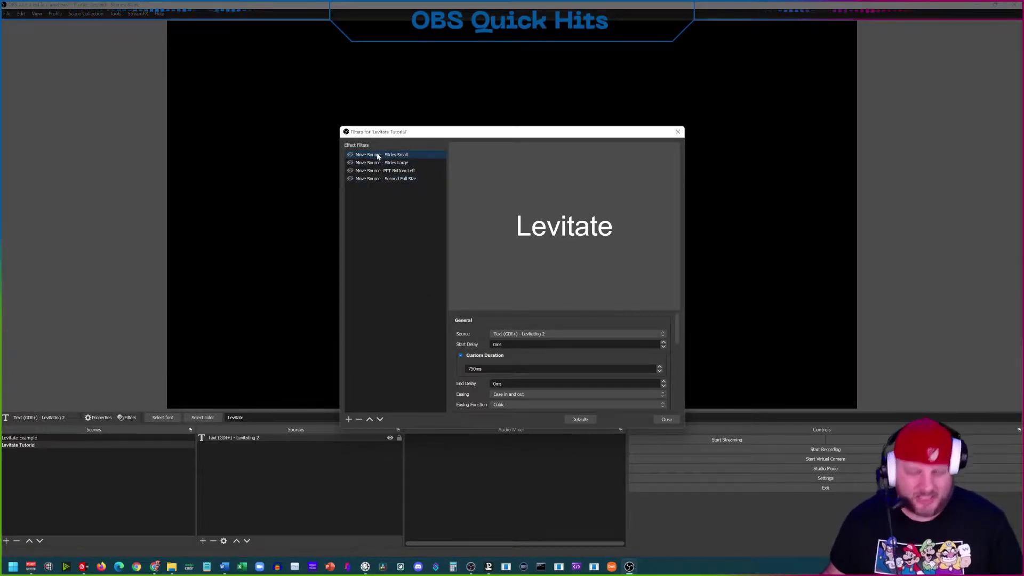
pyautogui.press('Delete')
pyautogui.press('Return')
pyautogui.press('Delete')
pyautogui.press('Return')
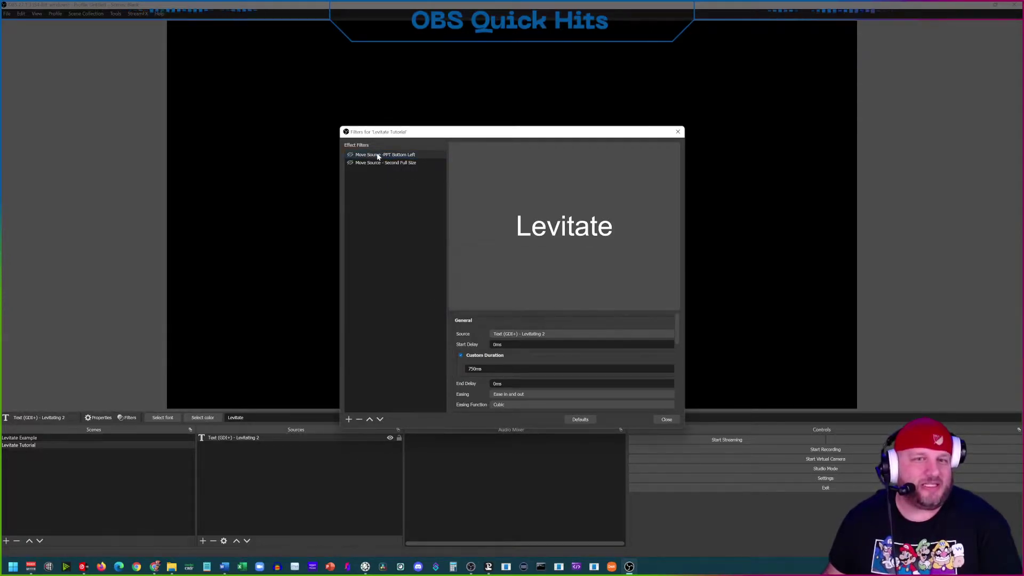
pyautogui.press('Delete')
pyautogui.press('Return')
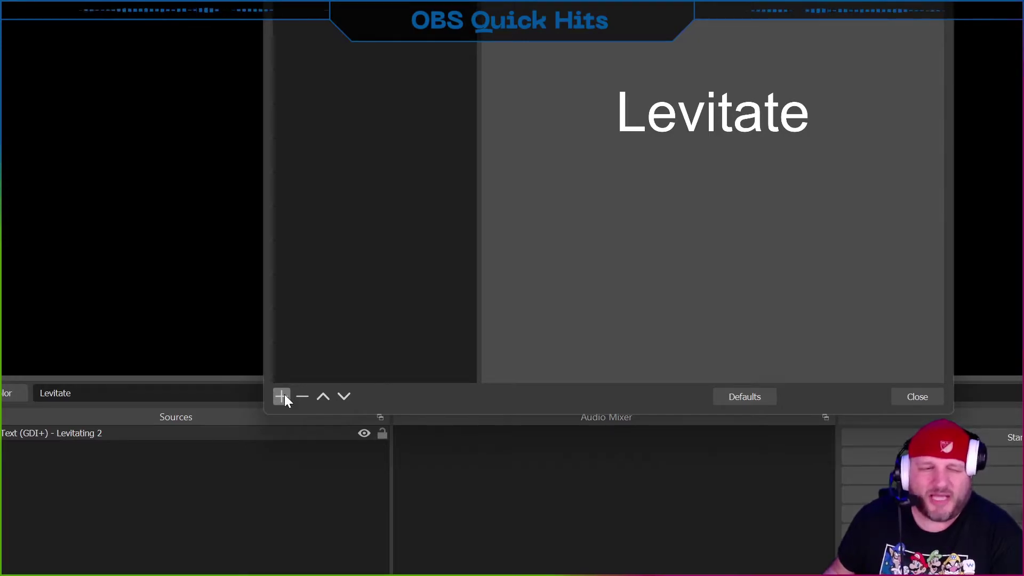
# - Add a Move Source filter named 'Move Source - Text Pos 1' to the text
pyautogui.click(285, 396)
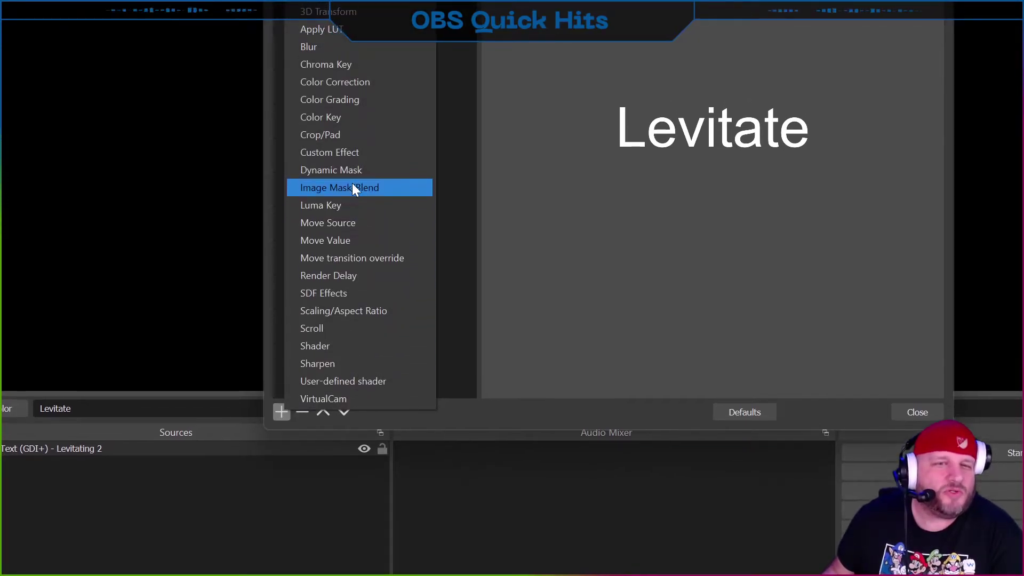
pyautogui.click(356, 225)
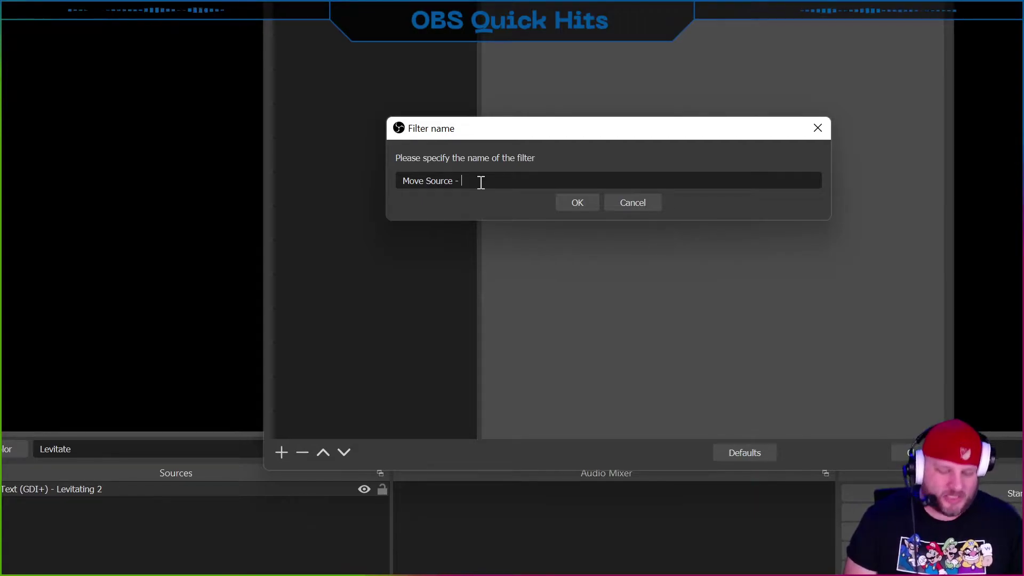
pyautogui.write('os 1')
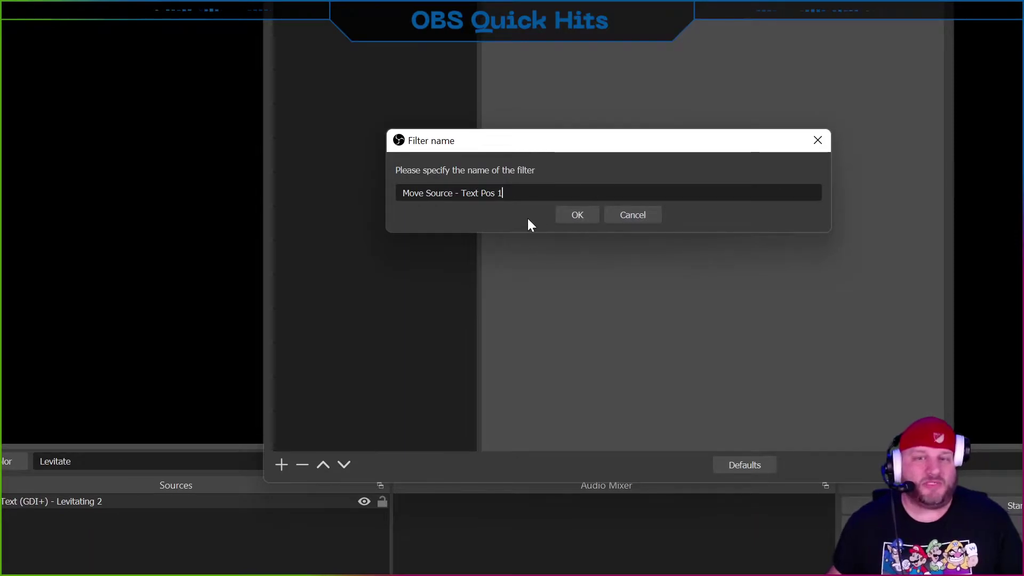
pyautogui.click(576, 216)
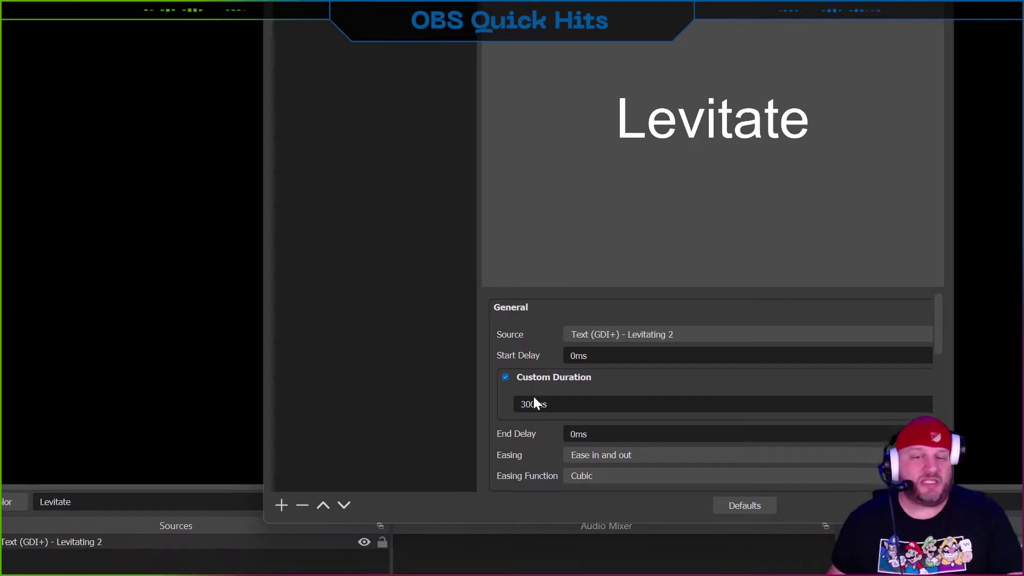
# - Set Text Pos 1's duration to 2500ms and store the text's transform at x 960, y 540
pyautogui.doubleClick(538, 395)
pyautogui.write('2500')
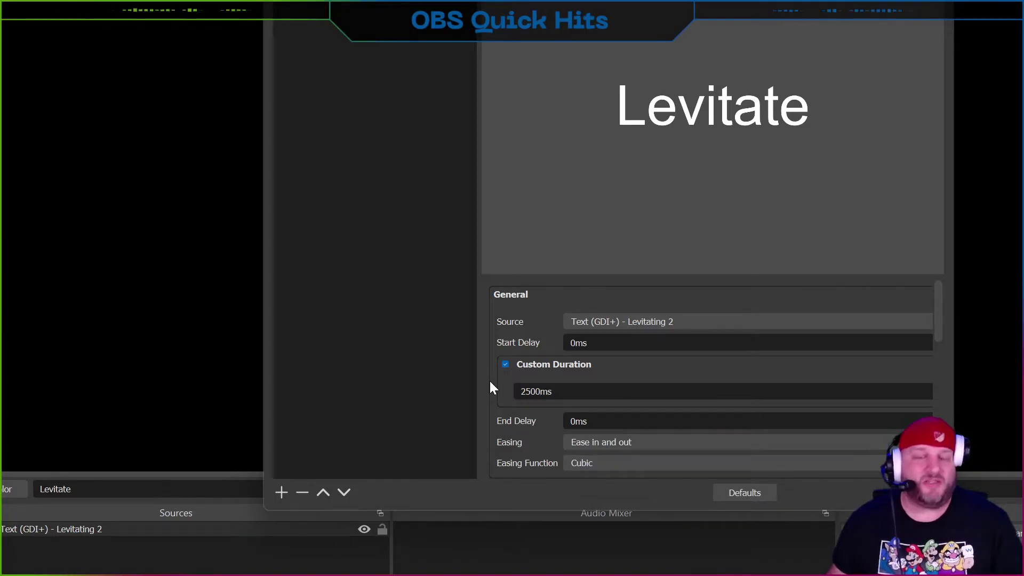
pyautogui.scroll(-3, 529, 394)
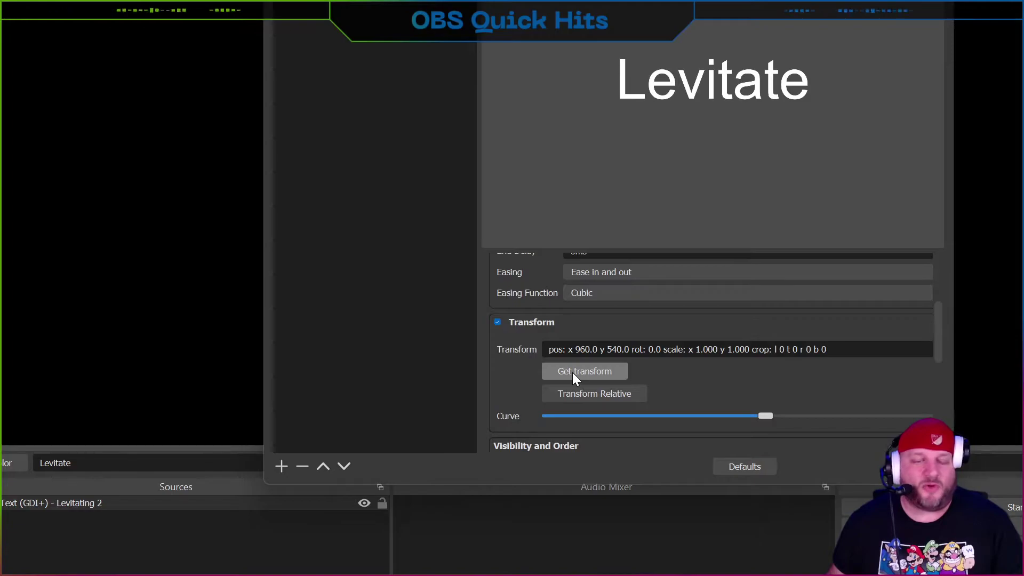
pyautogui.click(573, 374)
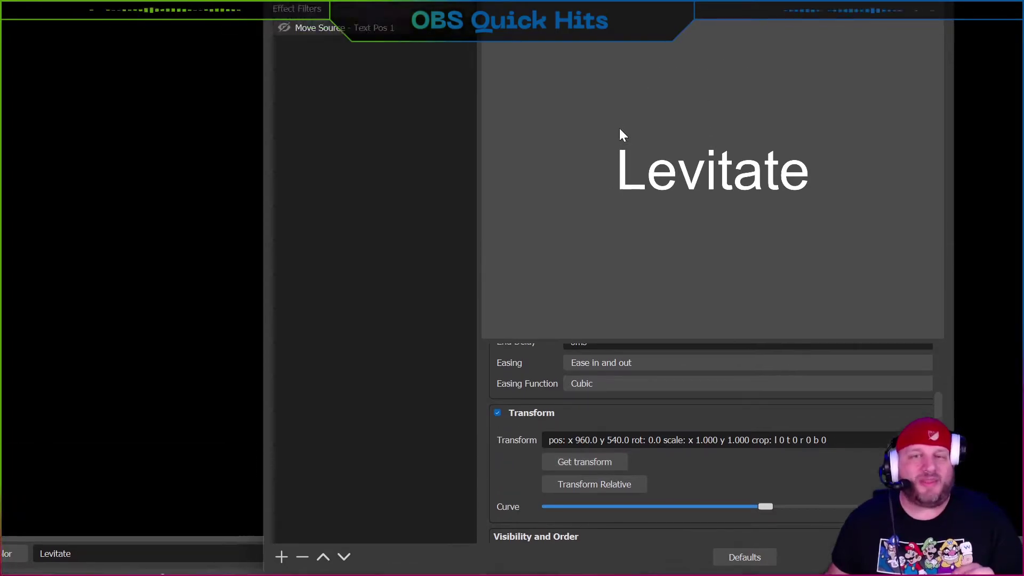
pyautogui.moveTo(600, 168); pyautogui.dragTo(844, 170)
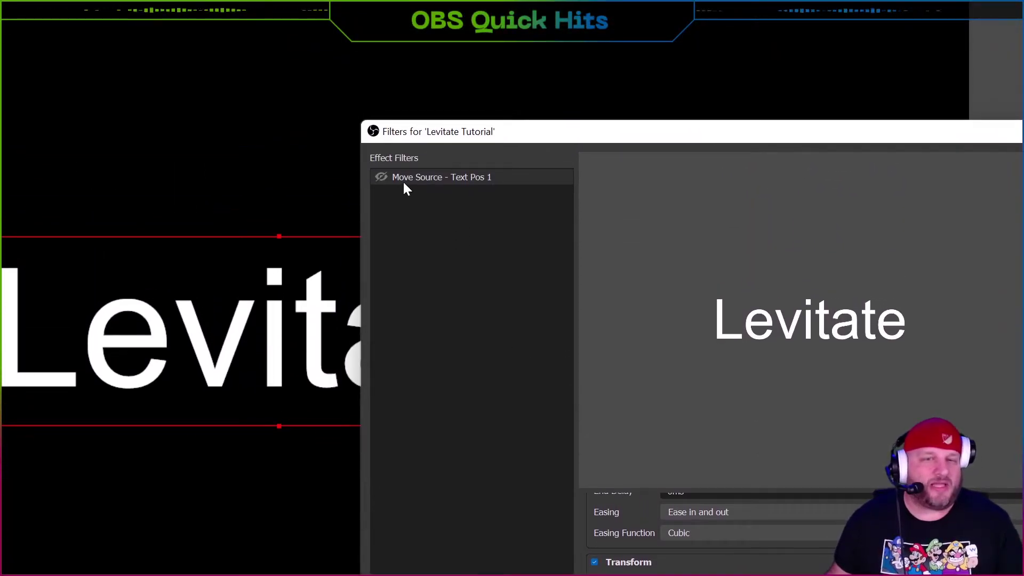
# - Duplicate the Text Pos 1 filter as 'Move Source - Text Pos 2'
pyautogui.rightClick(401, 178)
pyautogui.click(425, 219)
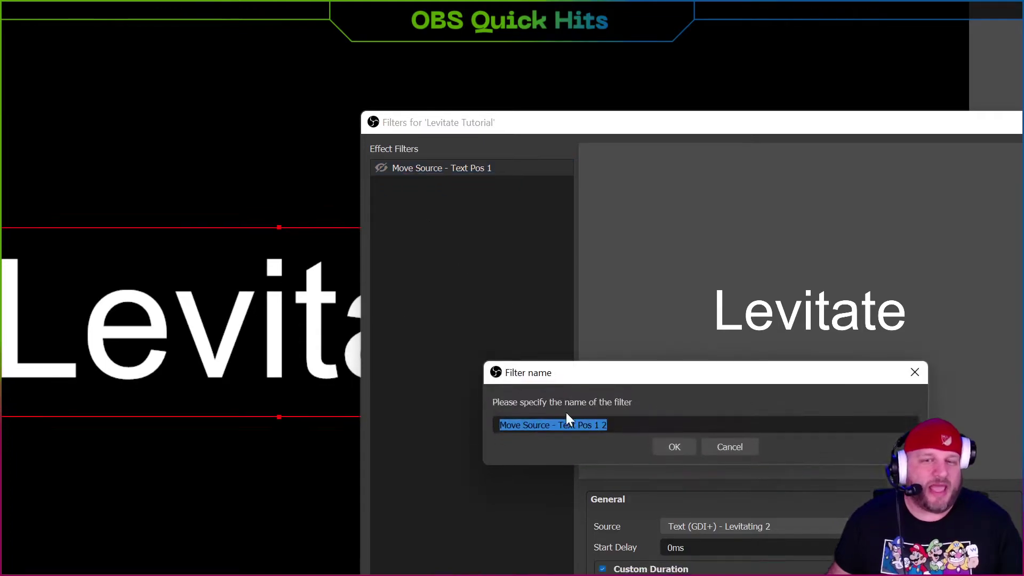
pyautogui.click(600, 368)
pyautogui.press('BackSpace')
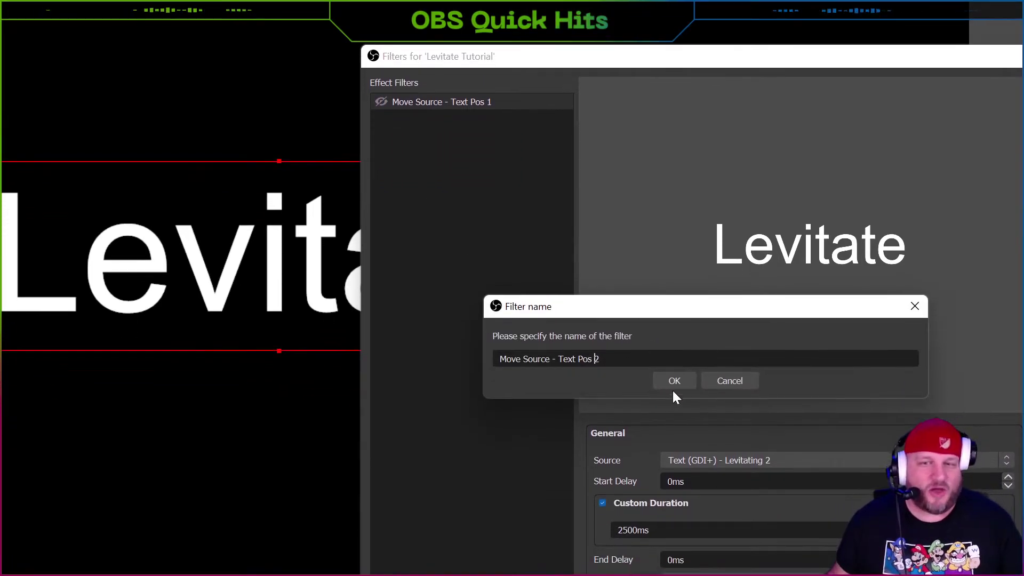
pyautogui.click(673, 379)
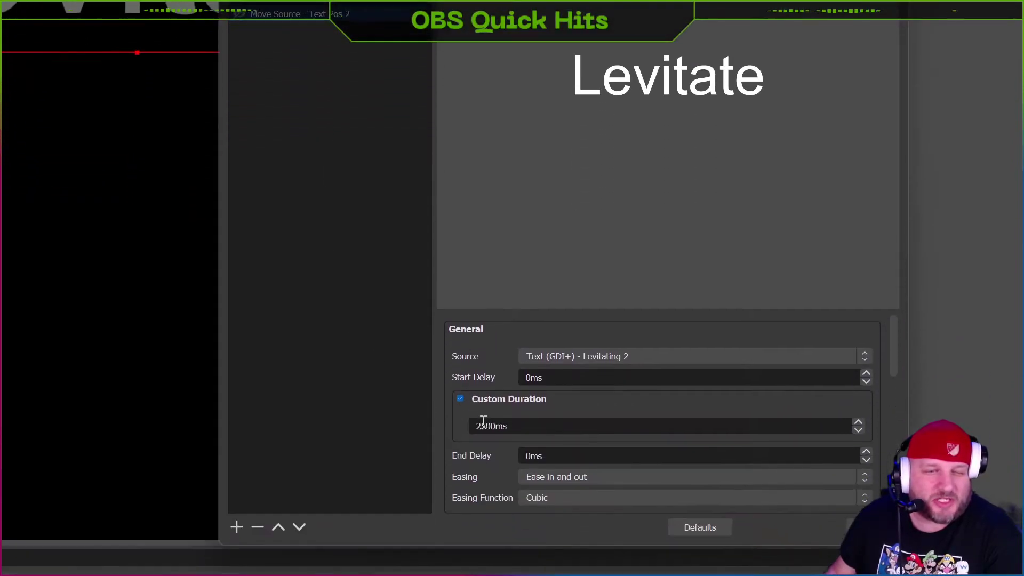
# - Store the raised y 270 position in Text Pos 2 and set Text Pos 1's next move to Text Pos 2
pyautogui.scroll(-5, 485, 398)
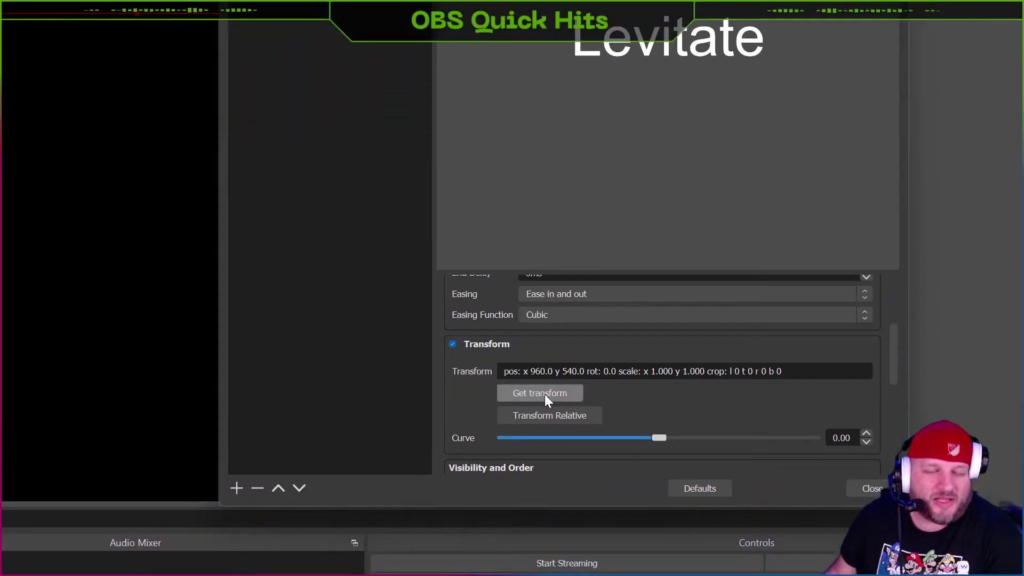
pyautogui.click(545, 405)
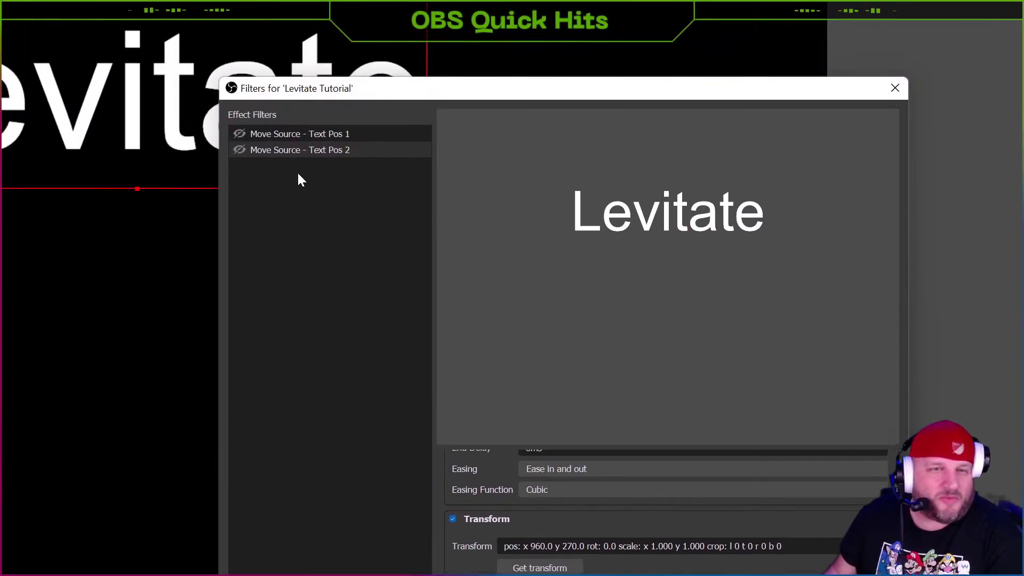
pyautogui.click(317, 171)
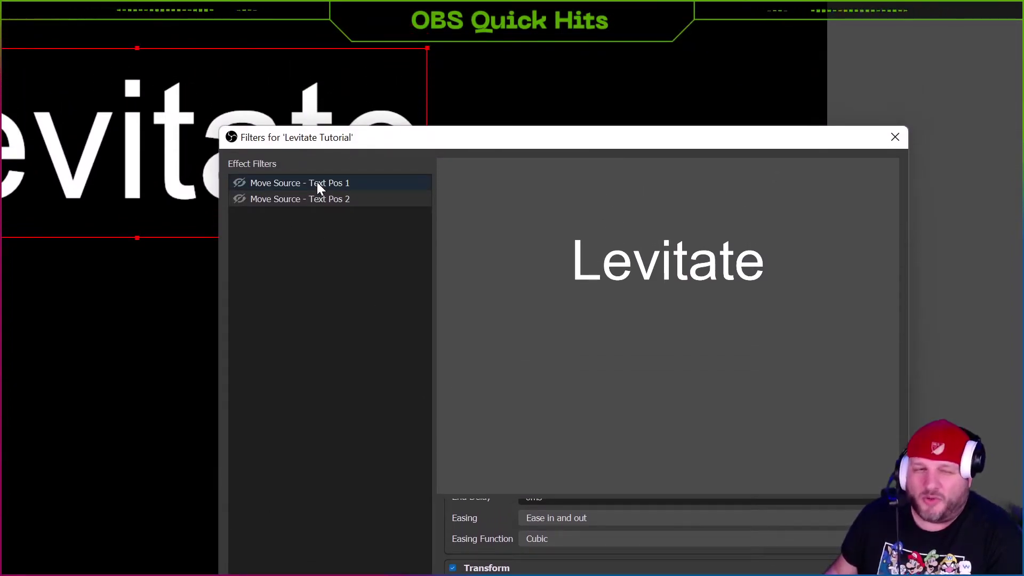
pyautogui.scroll(-3, 494, 570)
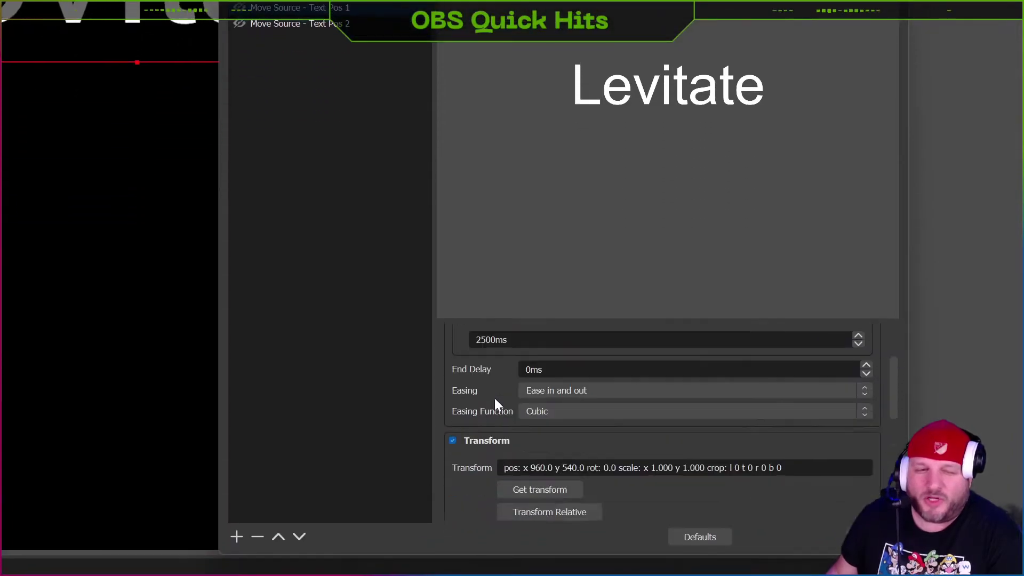
pyautogui.scroll(-5, 494, 398)
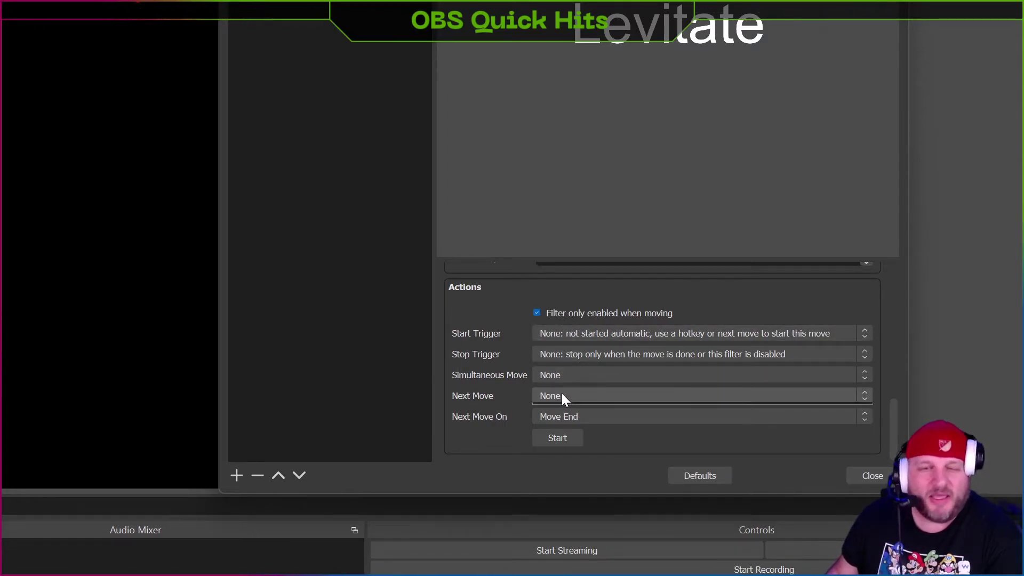
pyautogui.click(561, 395)
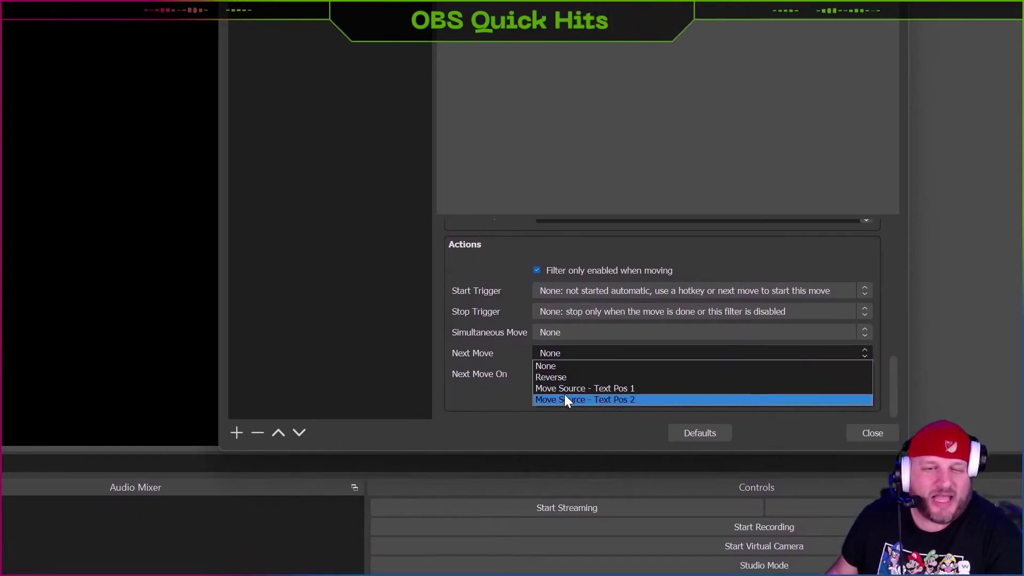
pyautogui.click(565, 397)
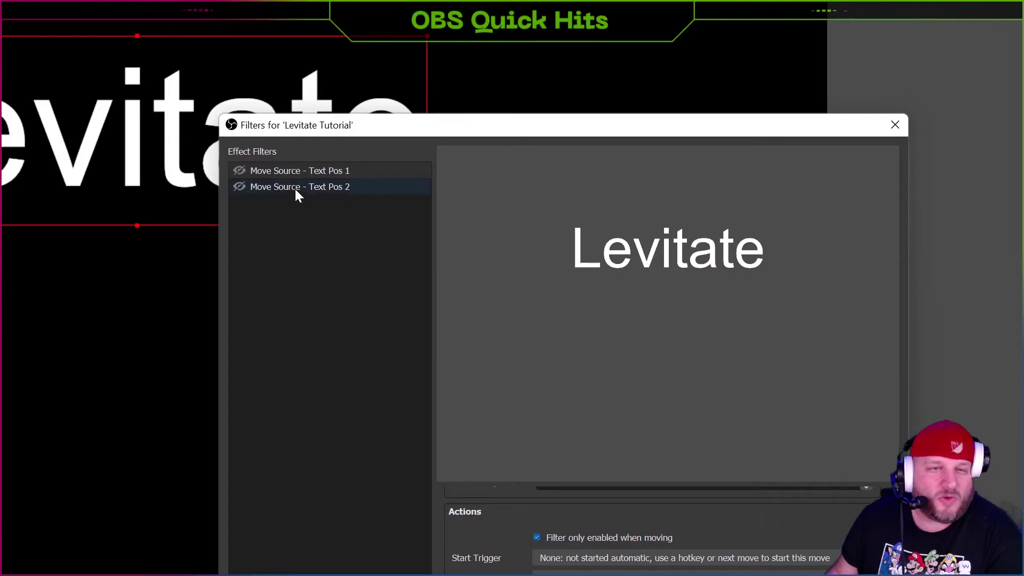
# - Set Text Pos 2's next move to Text Pos 1 to close the loop
pyautogui.click(293, 154)
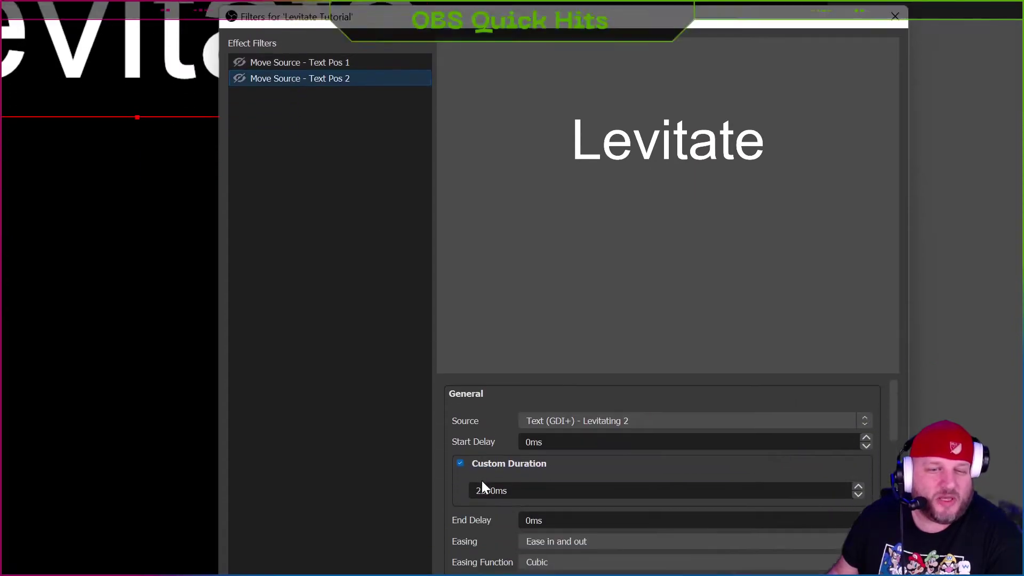
pyautogui.scroll(-10, 482, 486)
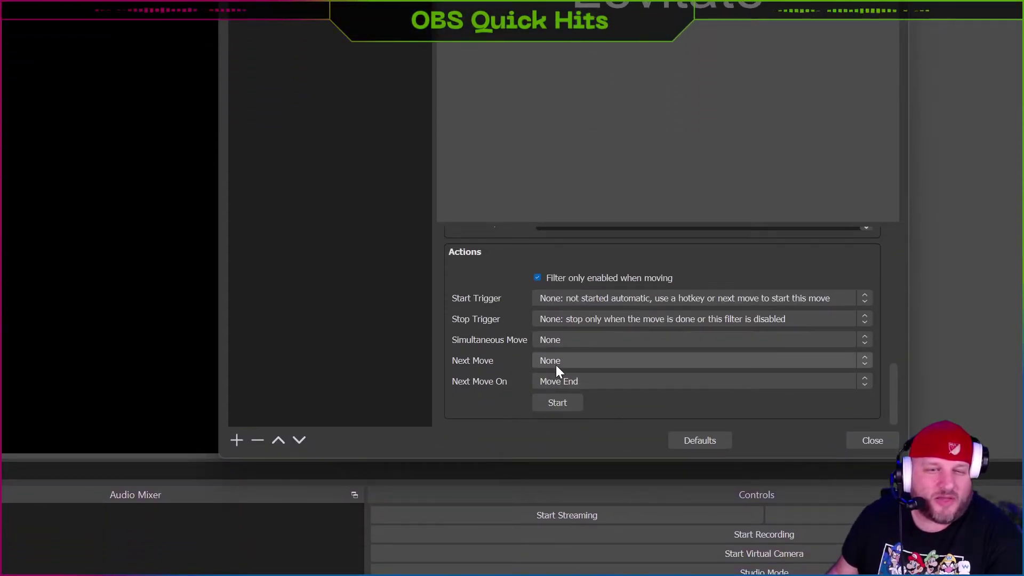
pyautogui.click(543, 363)
pyautogui.click(558, 394)
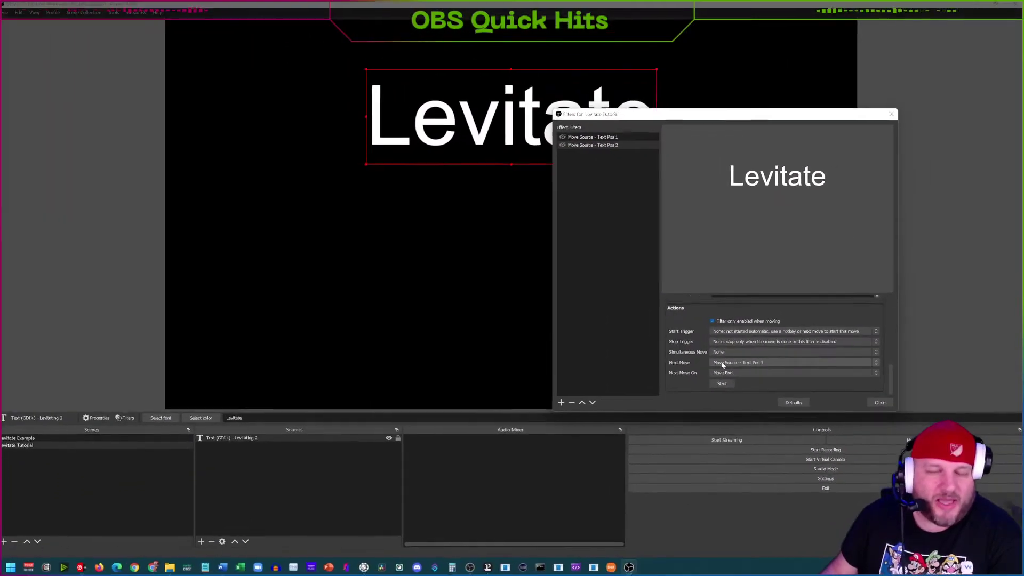
pyautogui.moveTo(646, 121); pyautogui.dragTo(789, 96)
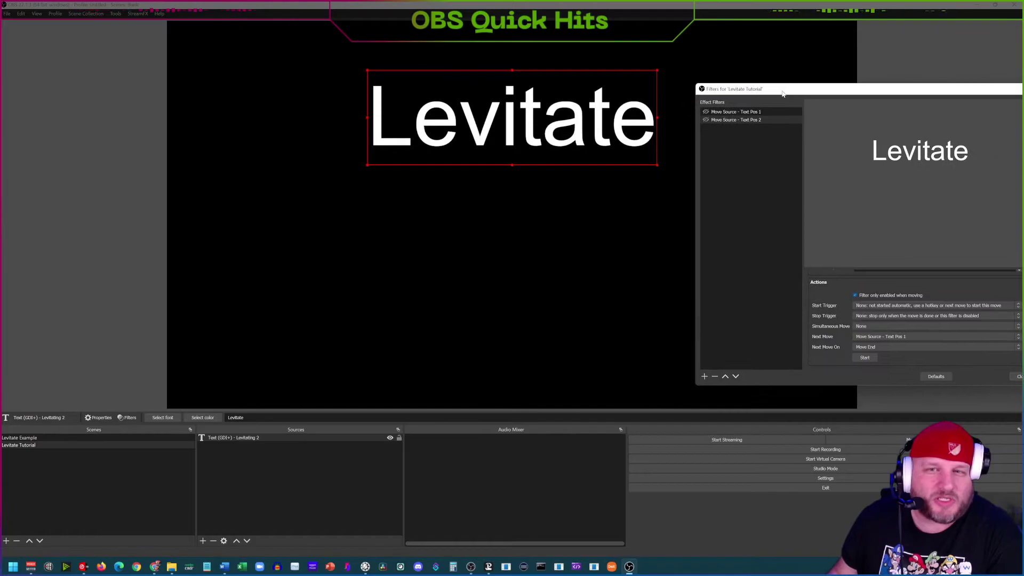
# - Enable the 'Move Source - Text Pos 1' filter so the Levitate text starts sliding
pyautogui.click(706, 112)
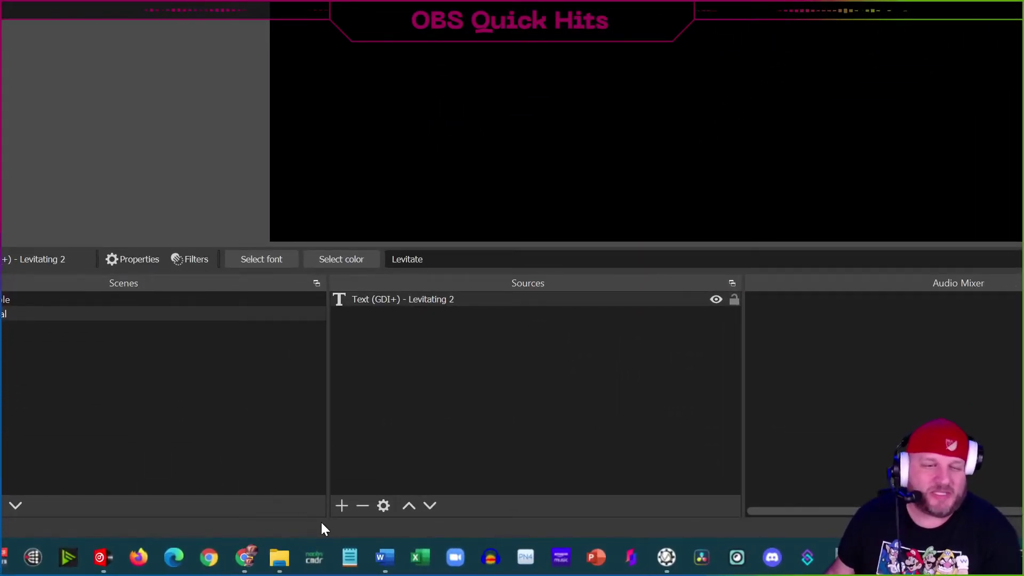
# - Add a Color Source named 'Color Source - Levitate 2'
pyautogui.click(341, 505)
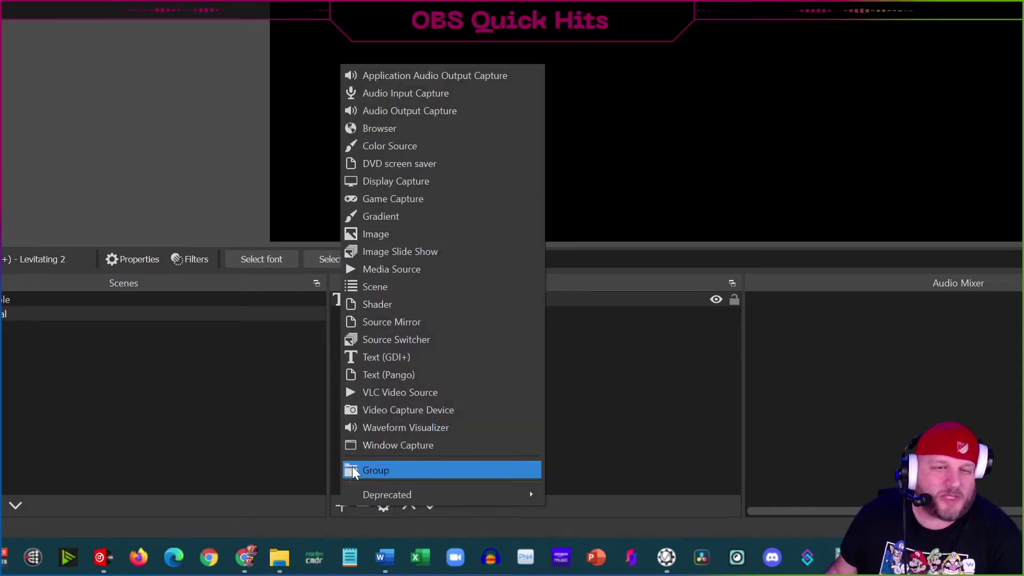
pyautogui.click(391, 146)
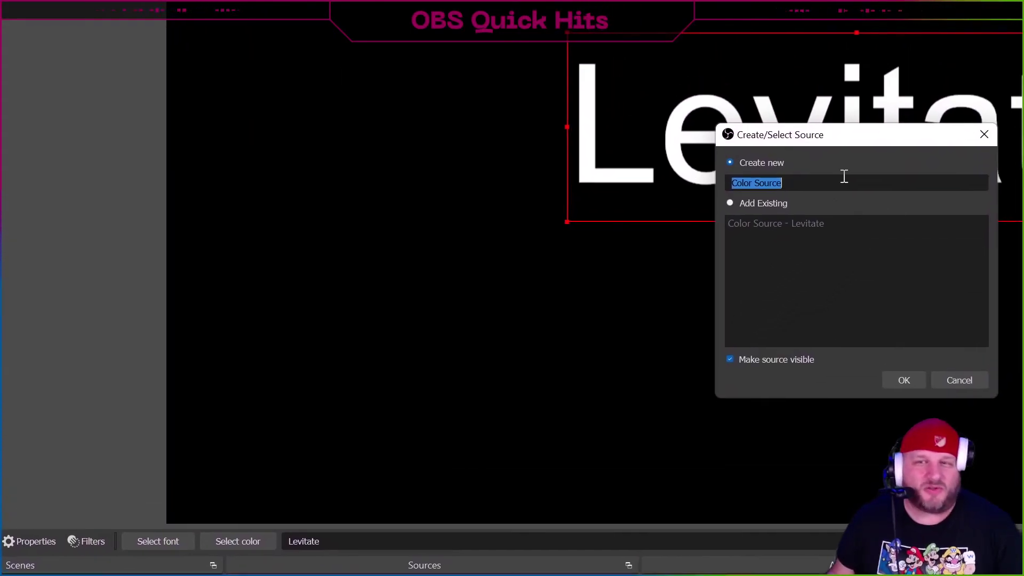
pyautogui.click(843, 189)
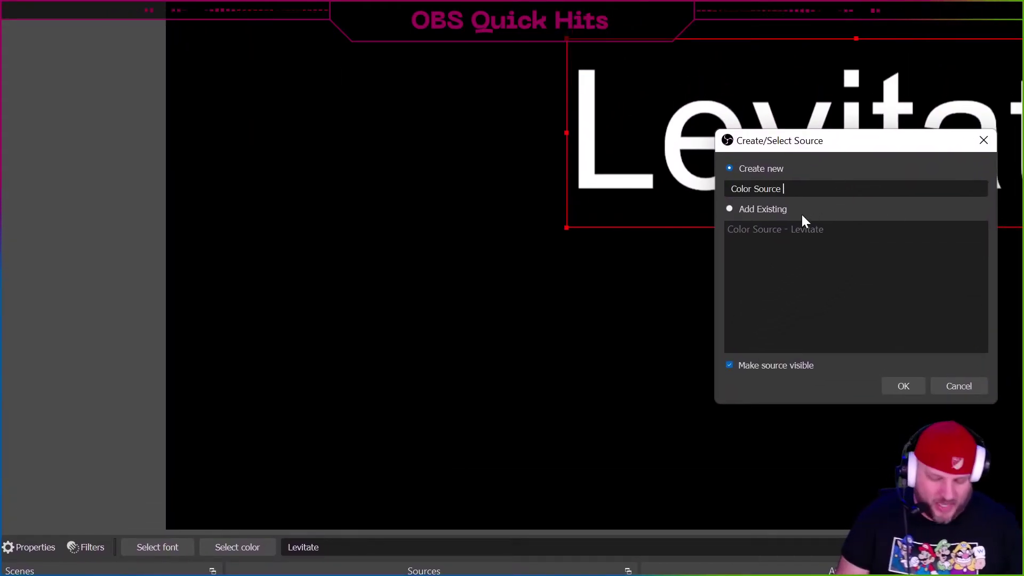
pyautogui.write('- Levitate 2')
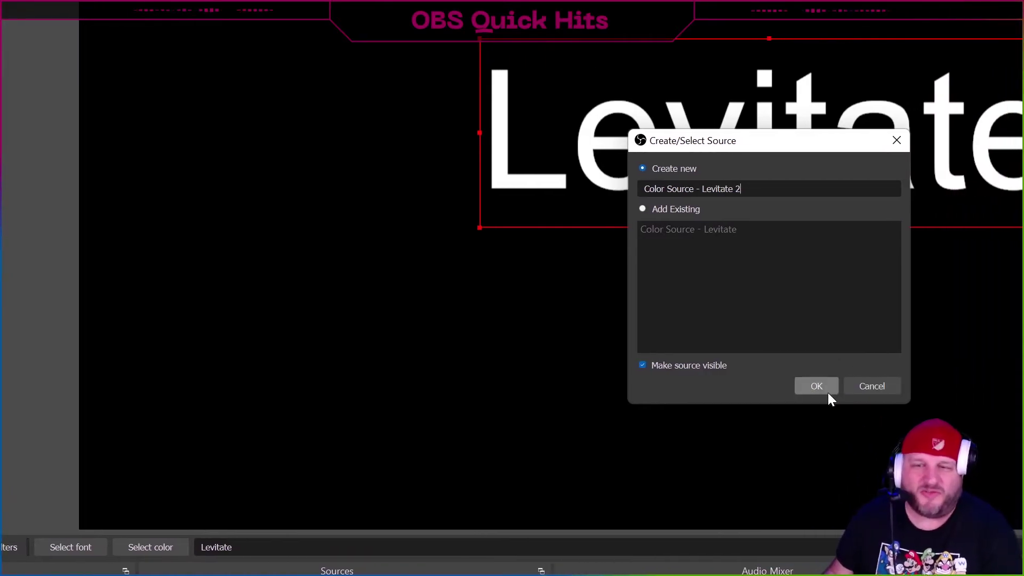
pyautogui.click(825, 385)
# - Set the colour source to bright green (#55ff00) and apply its properties
pyautogui.click(845, 376)
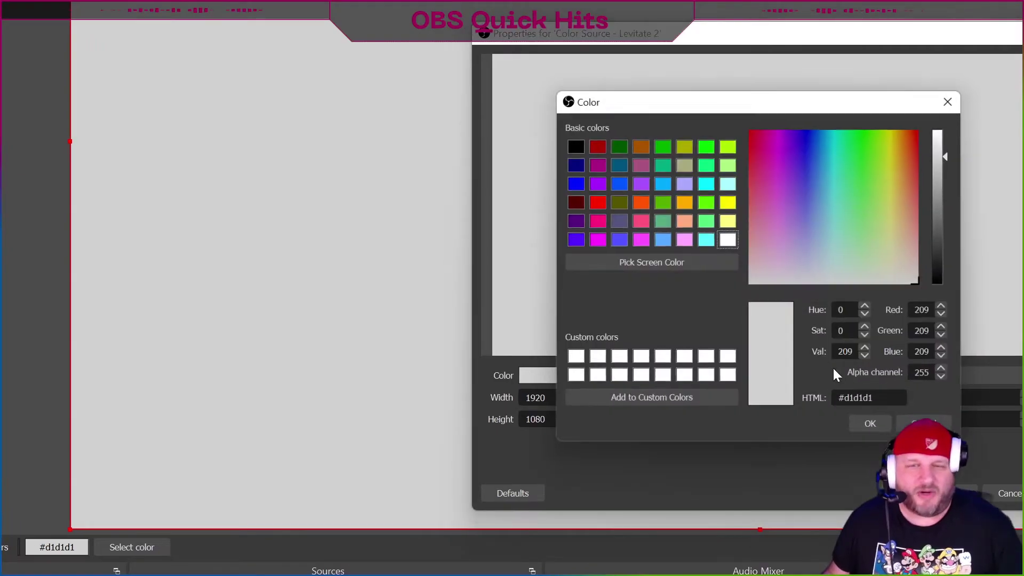
pyautogui.click(706, 203)
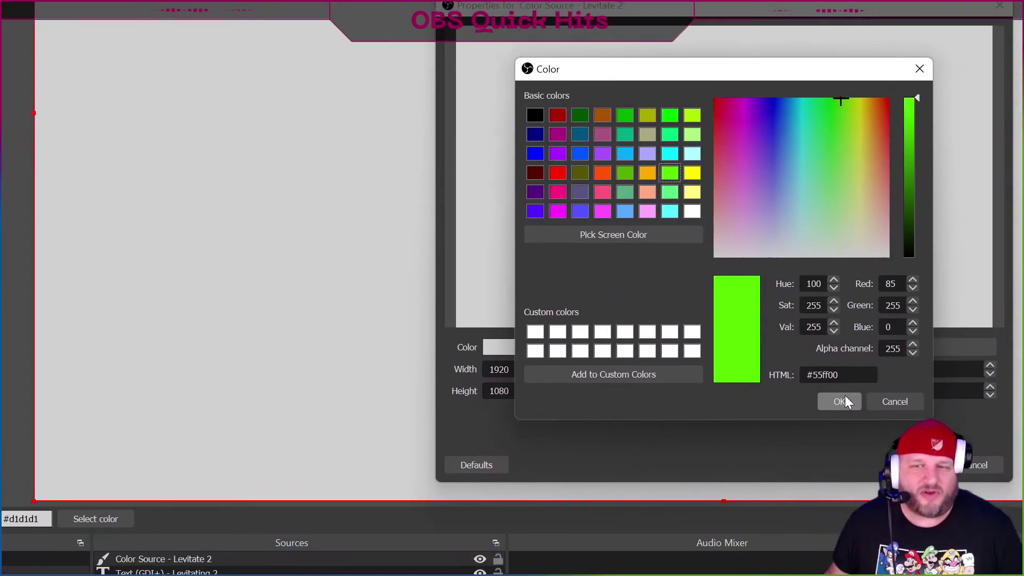
pyautogui.click(846, 401)
pyautogui.click(917, 464)
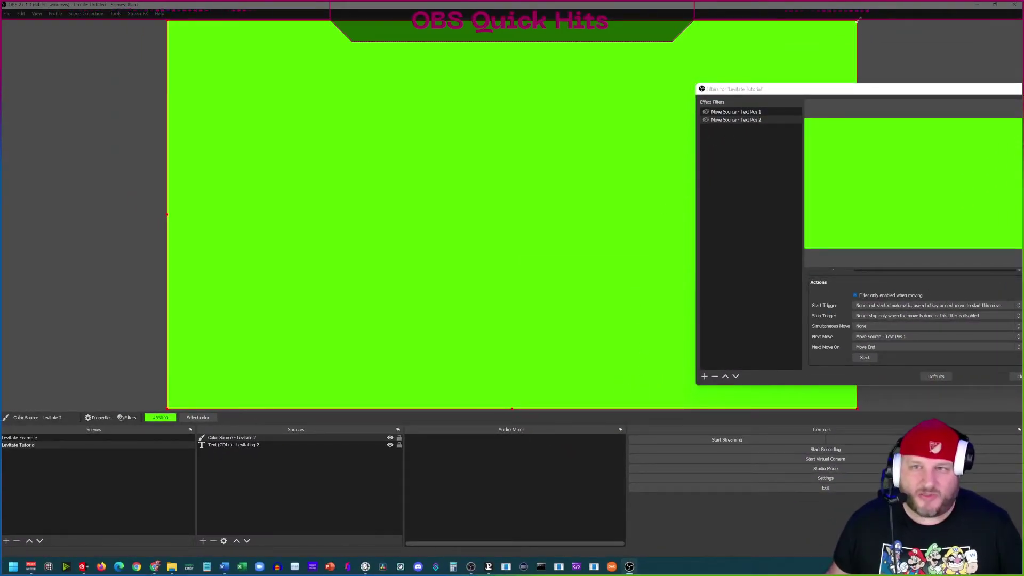
# - Resize the green fill into a bar under the Levitate text and centre it horizontally
pyautogui.moveTo(858, 20); pyautogui.dragTo(656, 340)
pyautogui.moveTo(528, 379); pyautogui.dragTo(612, 278)
pyautogui.moveTo(766, 90); pyautogui.dragTo(848, 94)
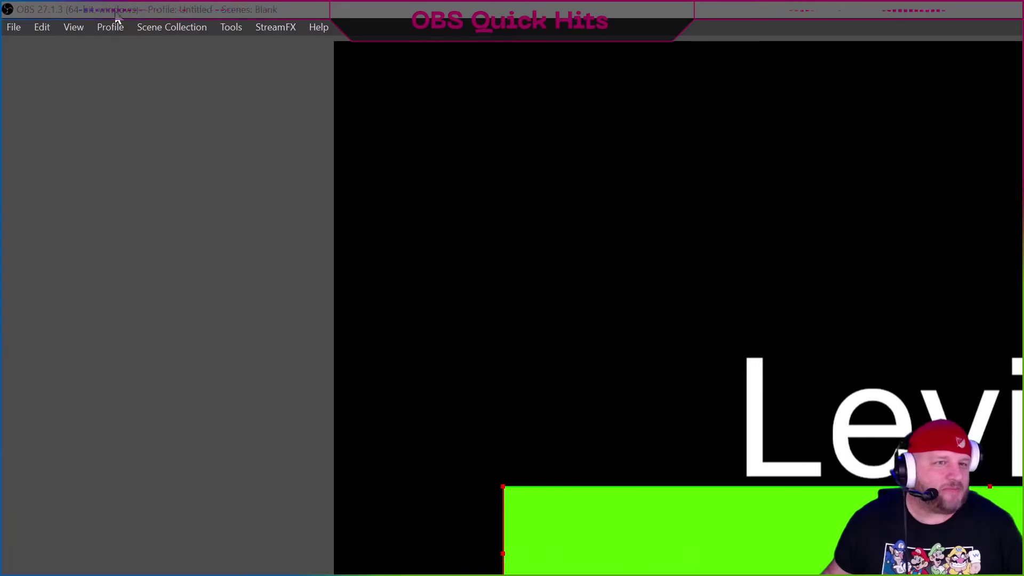
pyautogui.click(6, 15)
pyautogui.moveTo(109, 195)
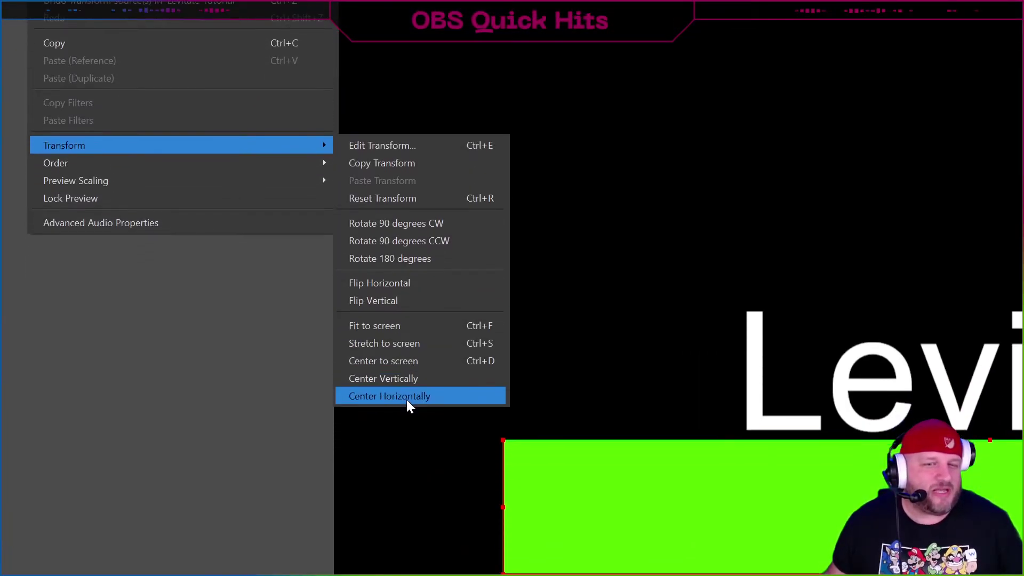
pyautogui.click(407, 400)
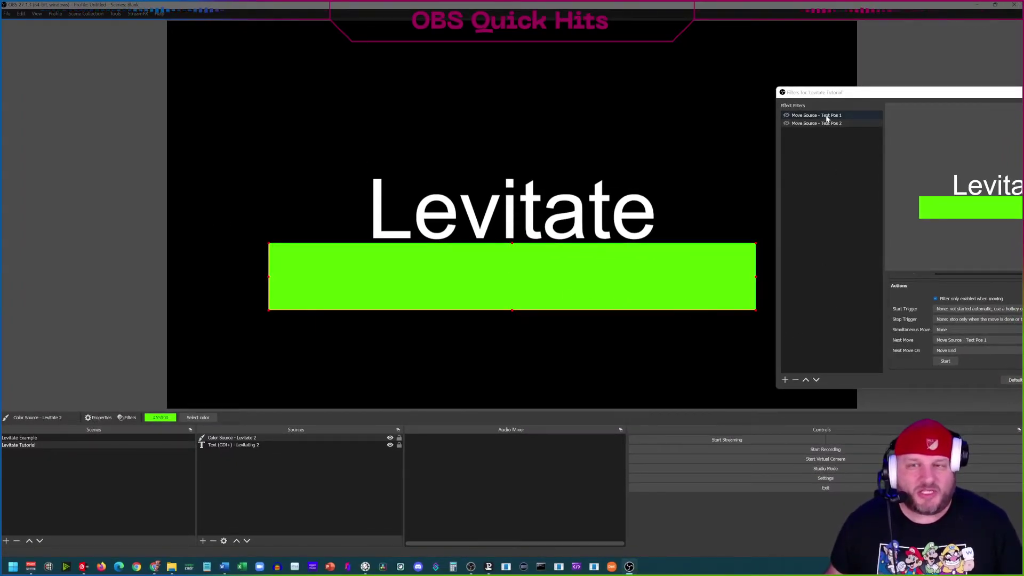
# - Add a Move Source filter named 'Move Source - Lev Pos 1' to the scene
pyautogui.click(784, 380)
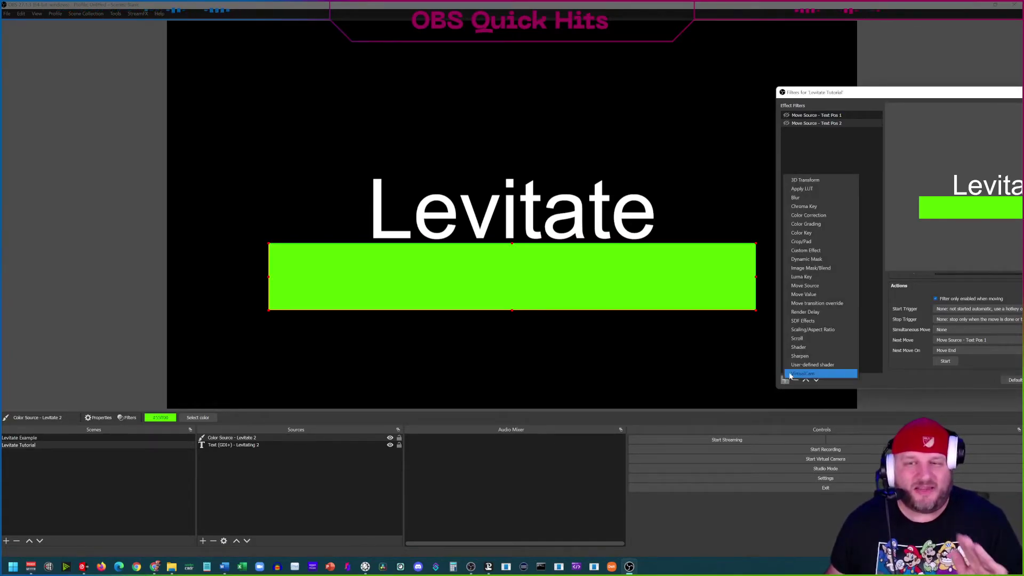
pyautogui.click(804, 285)
pyautogui.click(857, 243)
pyautogui.write('- Lev Pos 1')
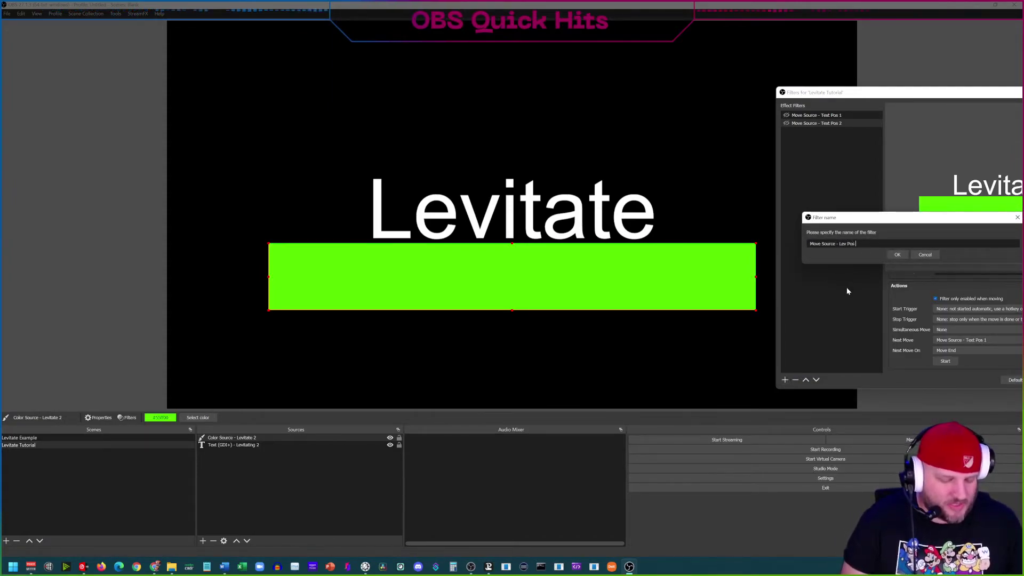
pyautogui.click(896, 257)
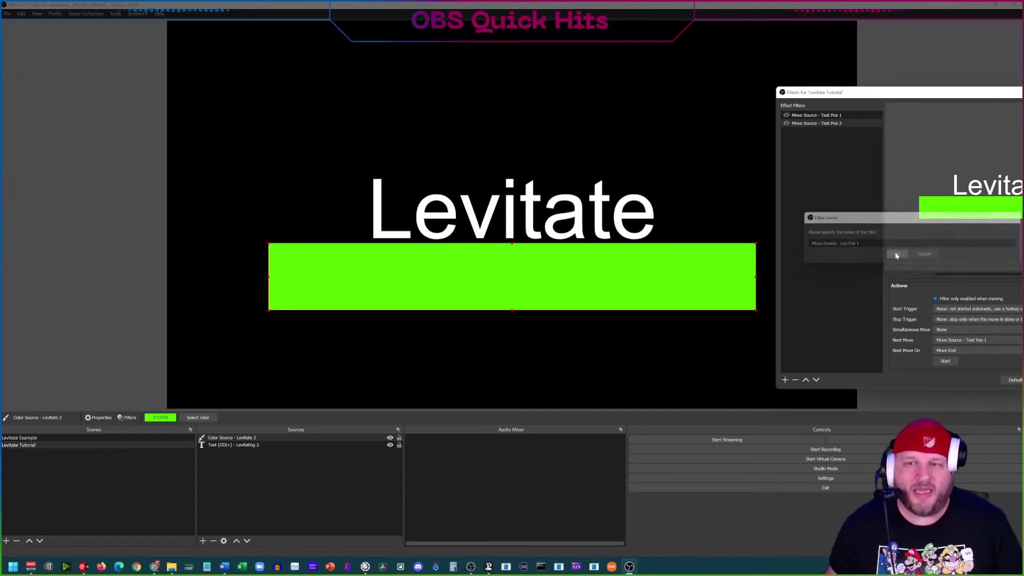
pyautogui.moveTo(906, 98); pyautogui.dragTo(731, 102)
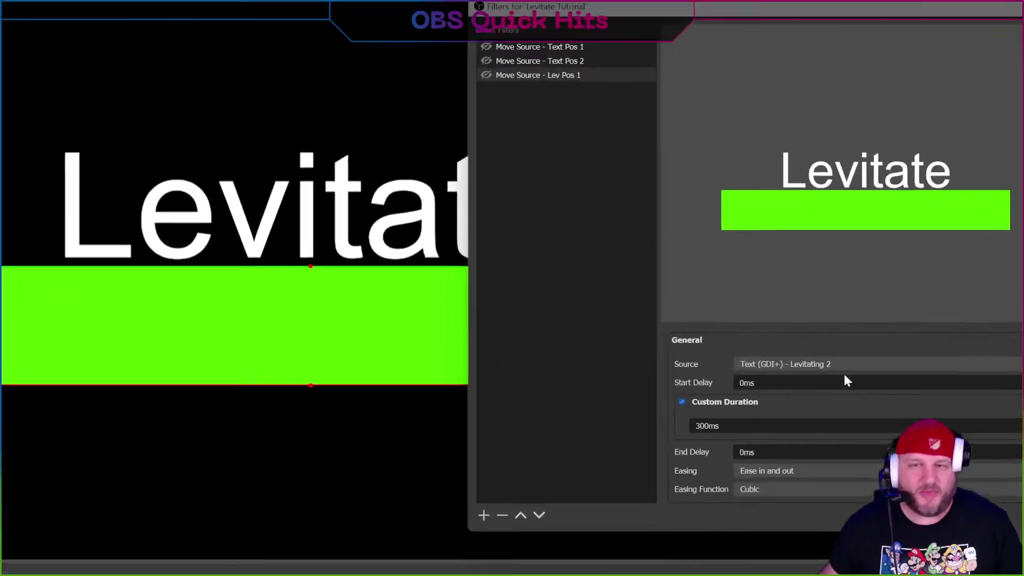
# - Target Color Source - Levitate 2 with a 2500 ms duration and capture the bar's transform
pyautogui.click(799, 366)
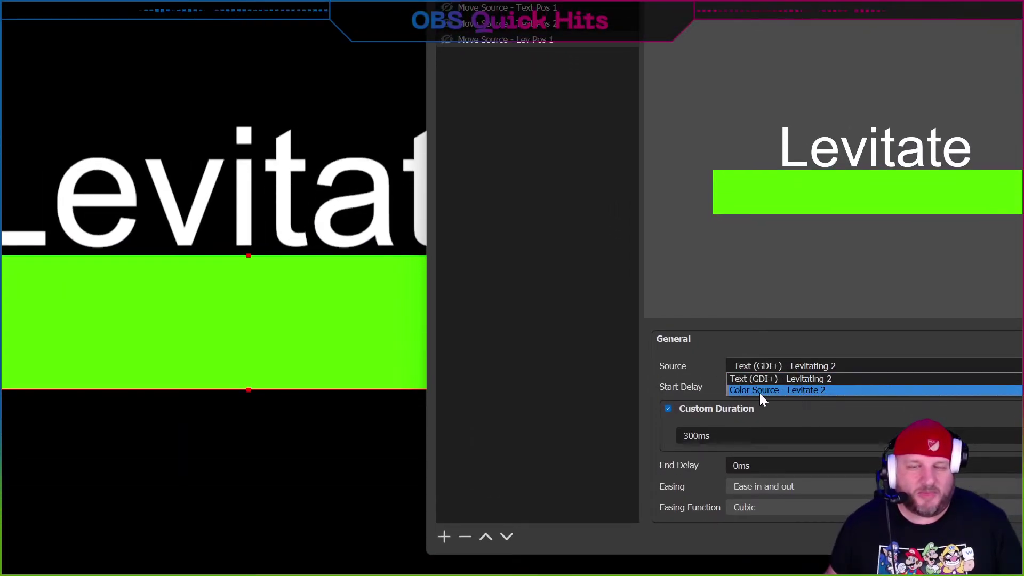
pyautogui.click(795, 390)
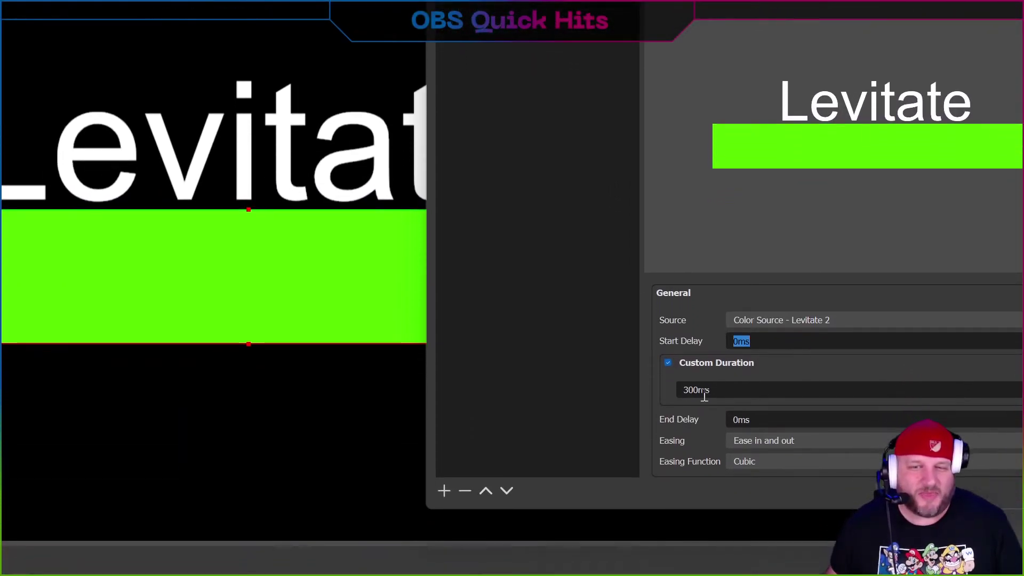
pyautogui.write('2500')
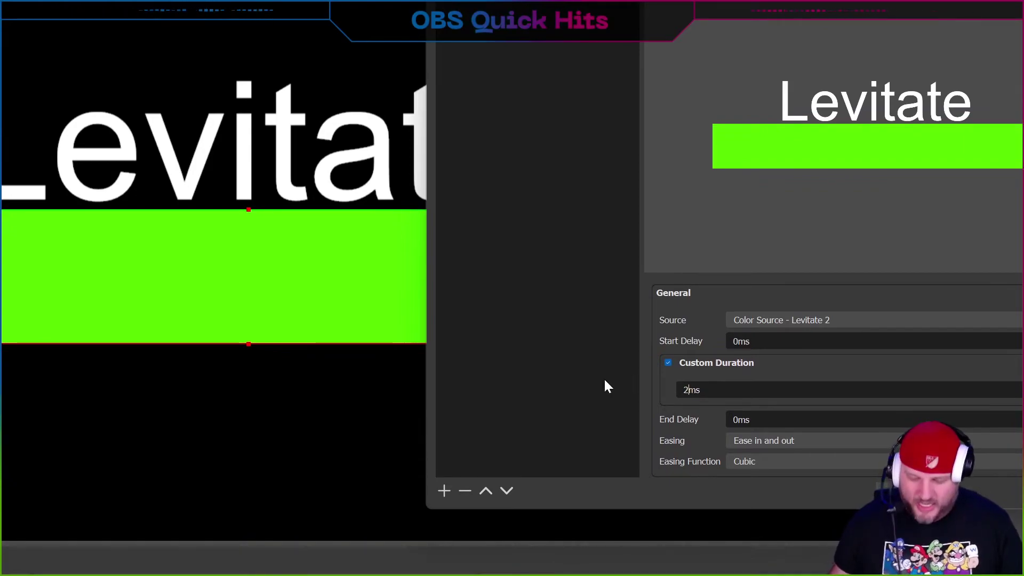
pyautogui.scroll(-5, 698, 416)
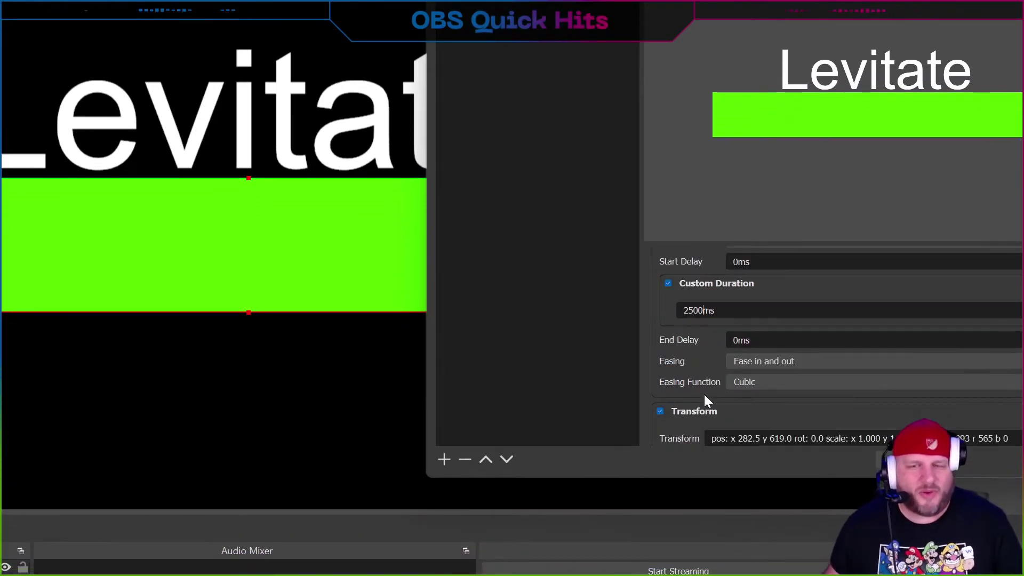
pyautogui.click(731, 367)
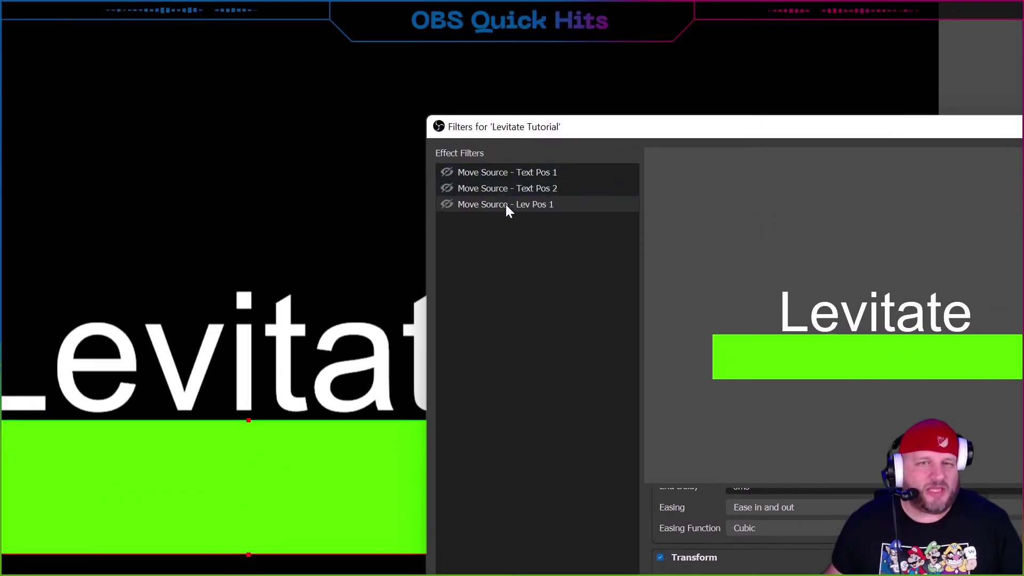
# - Duplicate the Lev Pos 1 filter as 'Move Source - Lev Pos 2'
pyautogui.rightClick(506, 206)
pyautogui.click(533, 241)
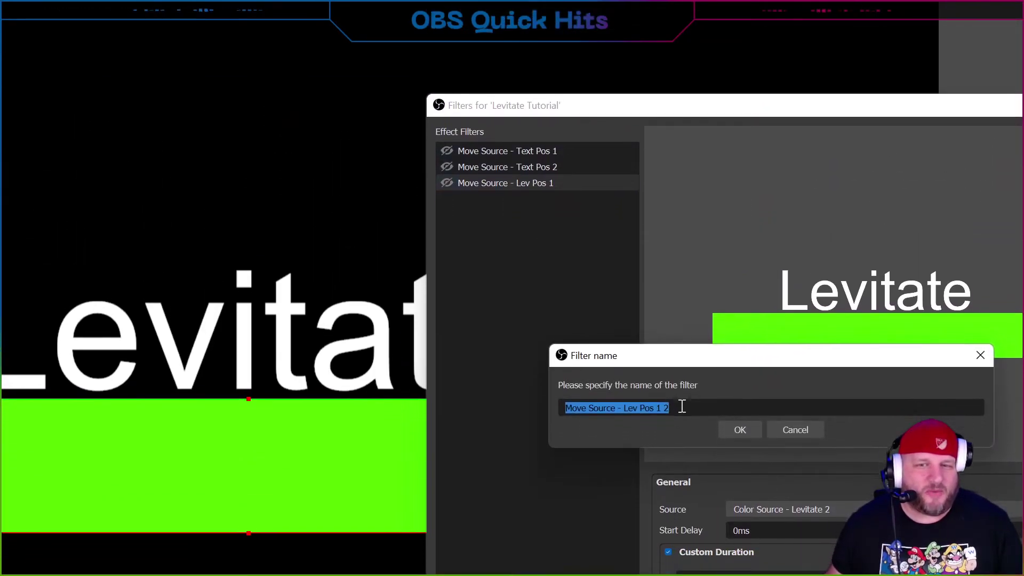
pyautogui.click(663, 403)
pyautogui.press('BackSpace')
pyautogui.press('BackSpace')
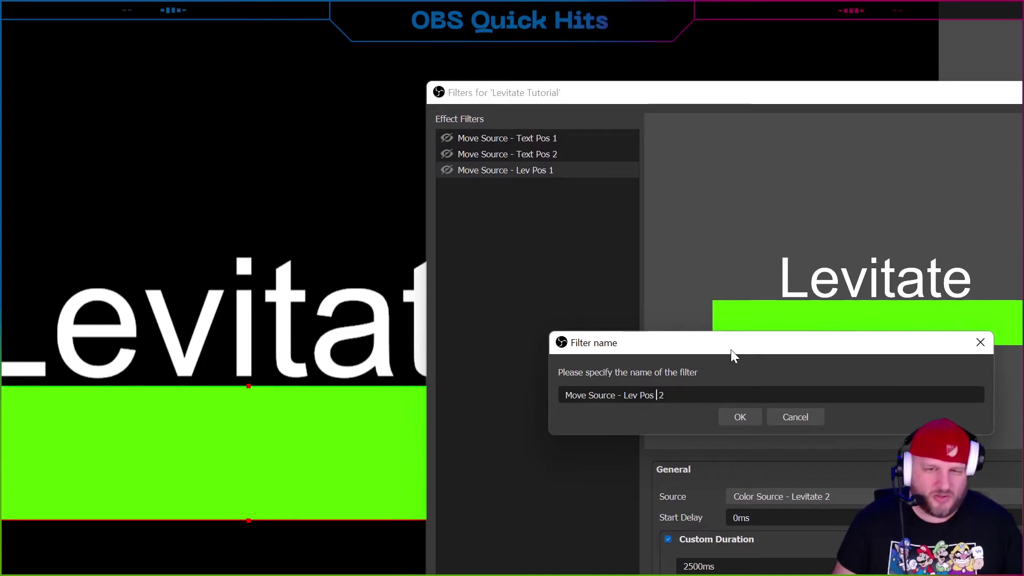
pyautogui.click(739, 417)
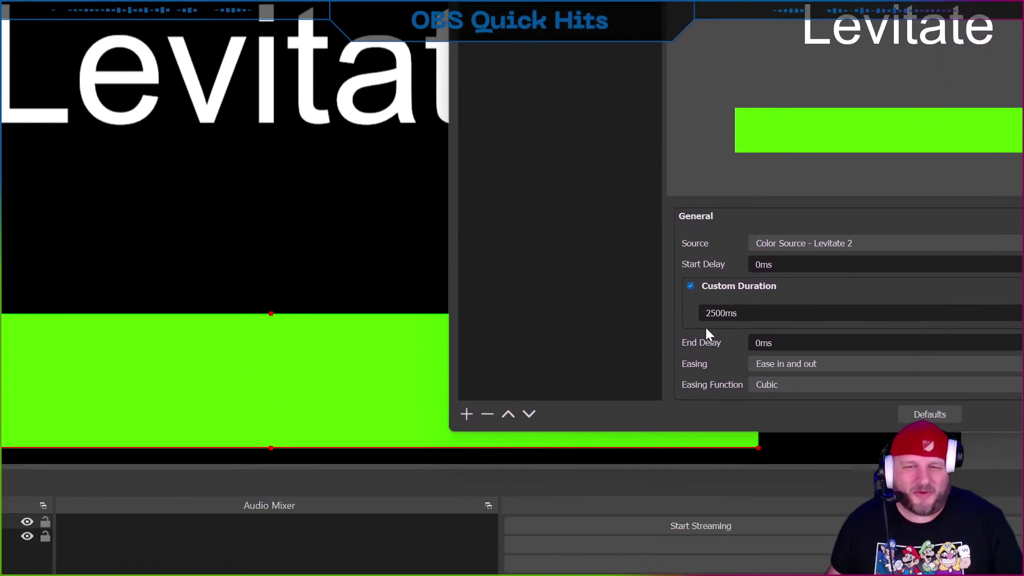
# - Capture the green bar's lowered position (x 282.5, y 871) into Lev Pos 2's transform
pyautogui.scroll(-3, 707, 434)
pyautogui.click(770, 319)
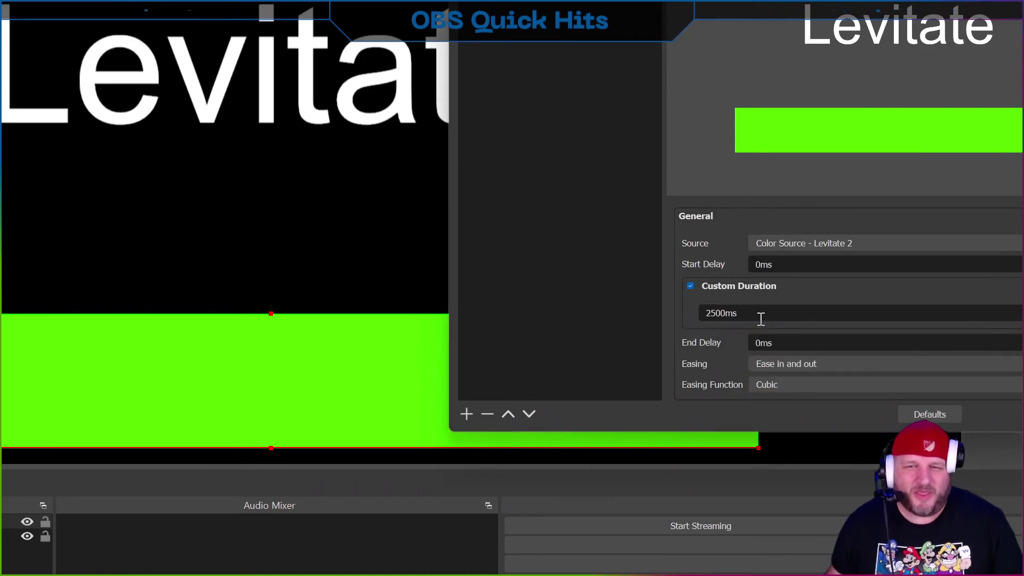
pyautogui.scroll(-3, 743, 328)
pyautogui.scroll(-1, 744, 326)
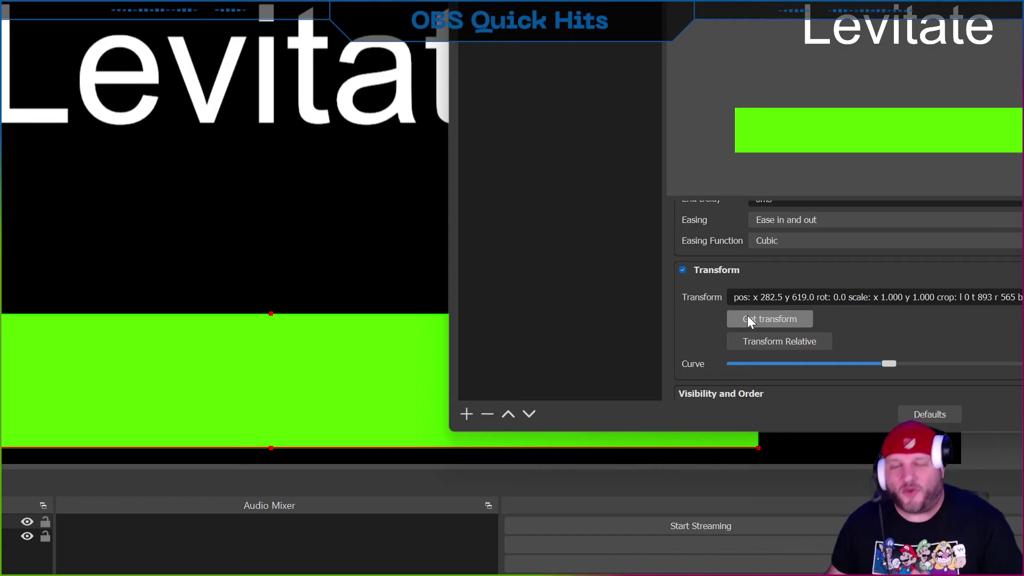
pyautogui.click(748, 318)
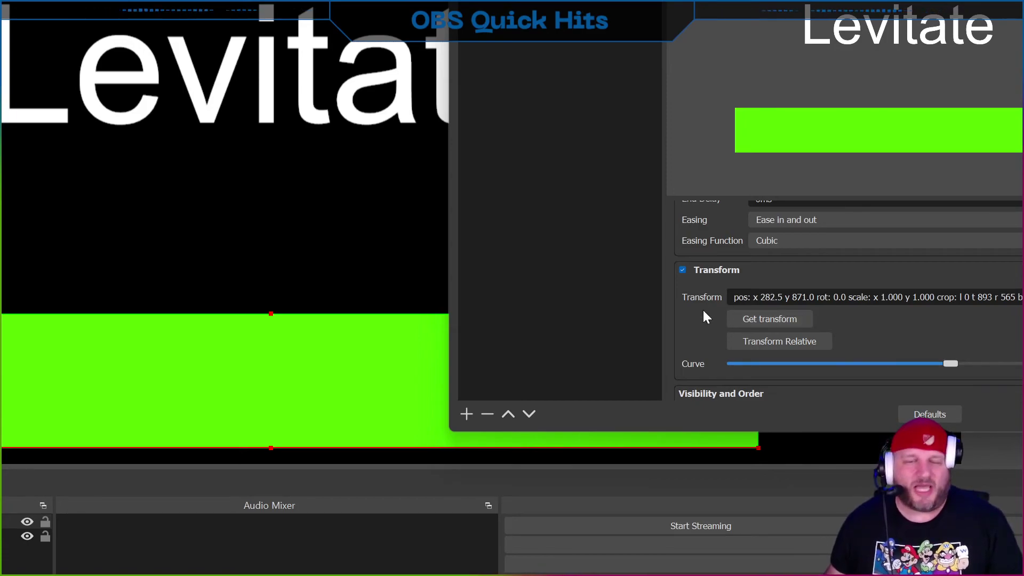
pyautogui.scroll(1, 694, 256)
pyautogui.scroll(2, 674, 234)
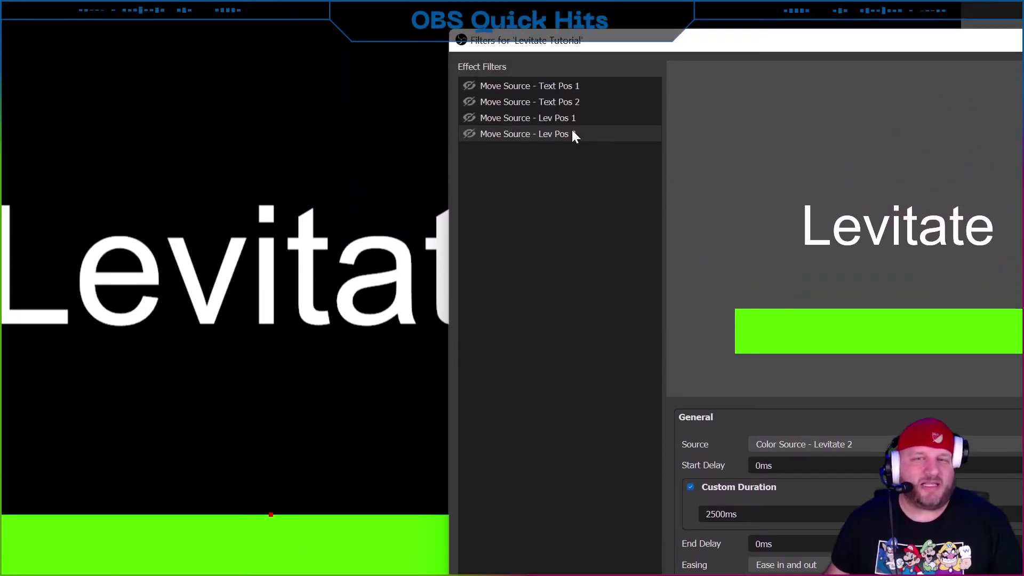
# - Set Lev Pos 1's Next Move to 'Move Source - Lev Pos 2'
pyautogui.click(541, 121)
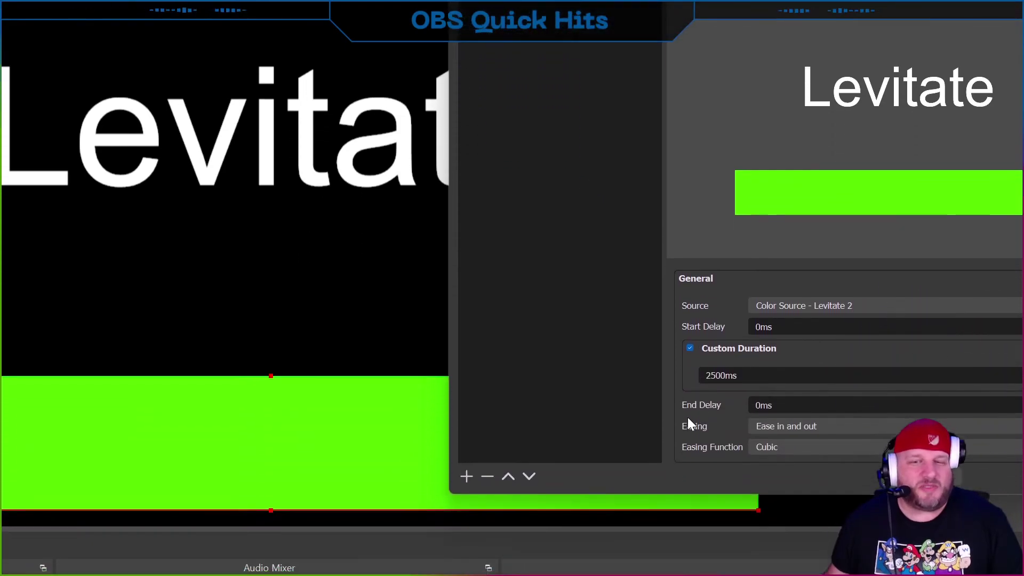
pyautogui.scroll(-6, 693, 400)
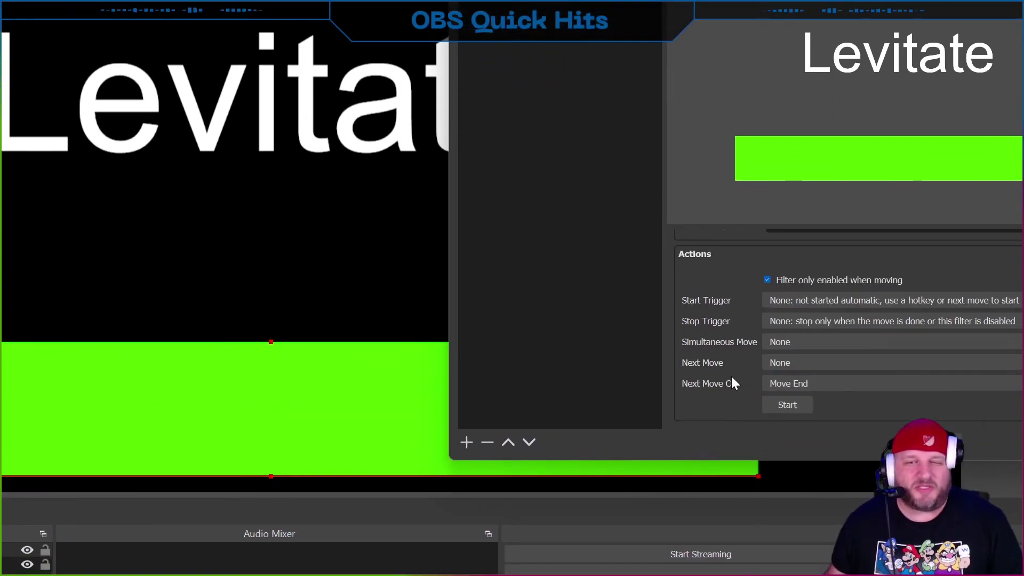
pyautogui.click(775, 365)
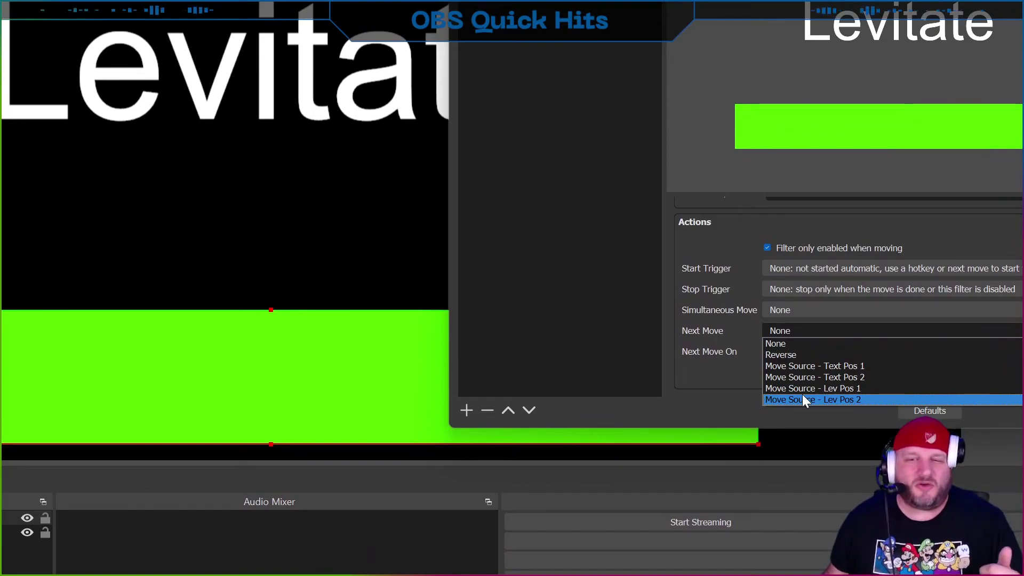
pyautogui.click(804, 400)
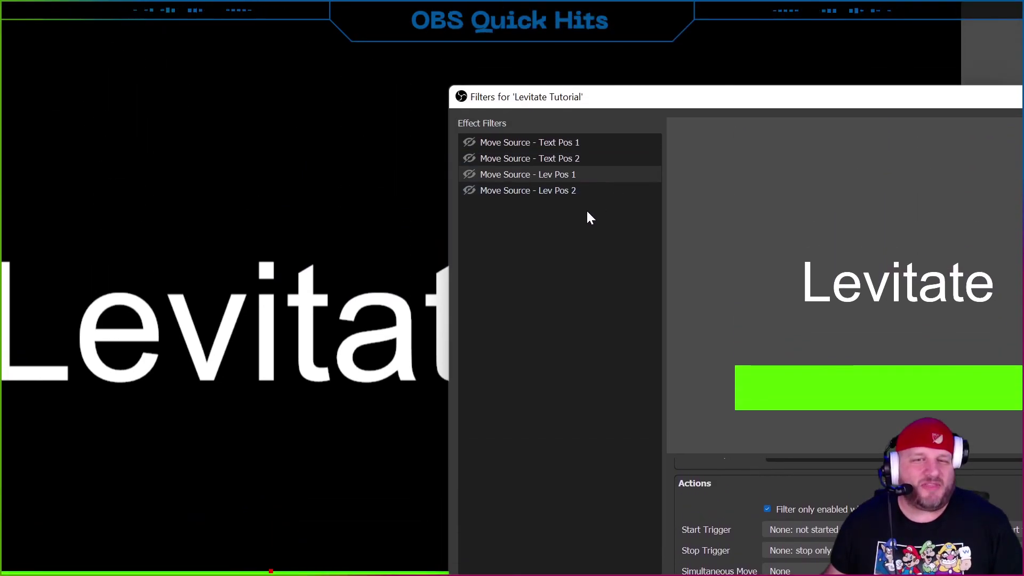
# - Set Lev Pos 2's Next Move to 'Move Source - Lev Pos 1'
pyautogui.click(566, 193)
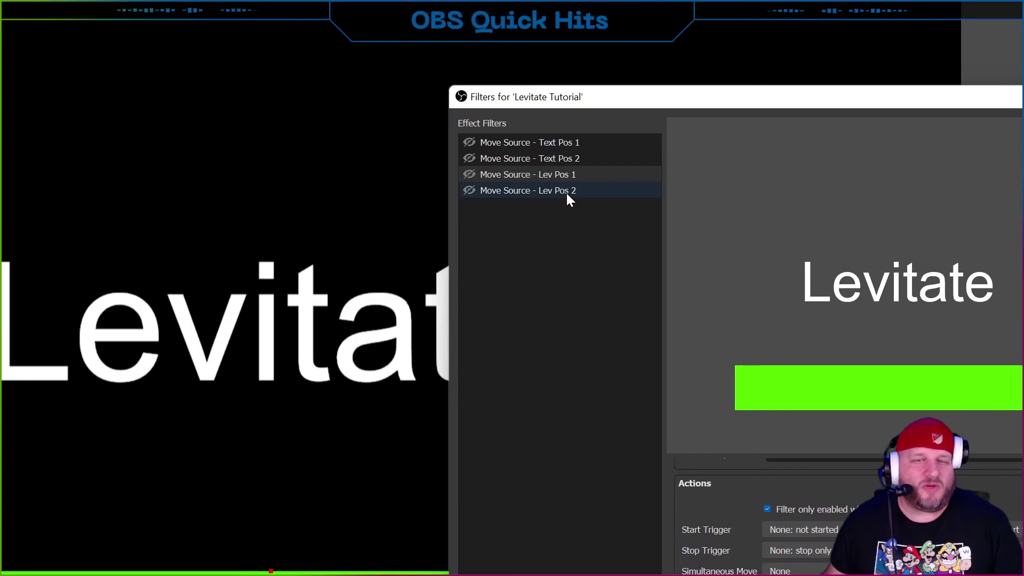
pyautogui.scroll(-10, 729, 457)
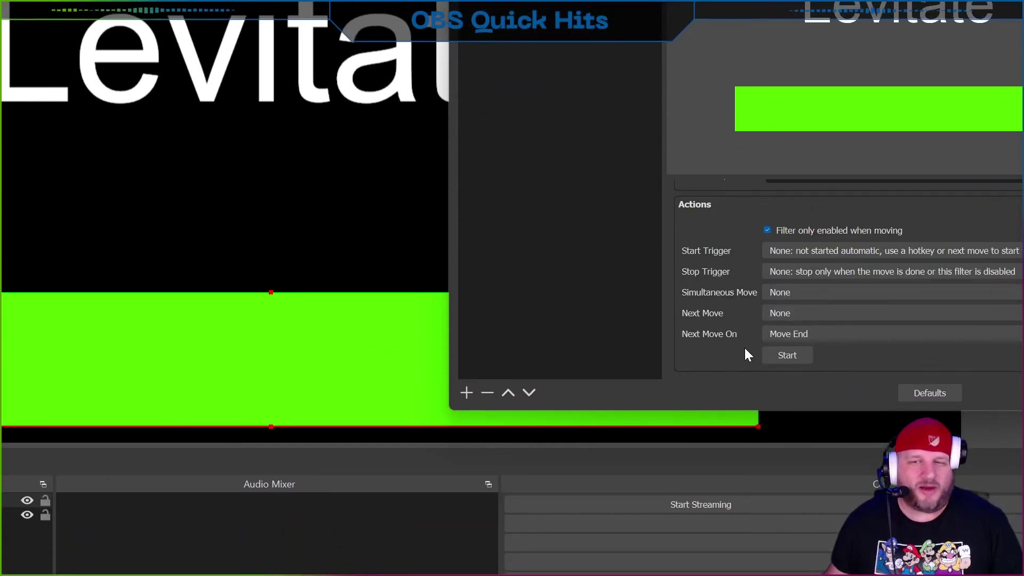
pyautogui.click(799, 319)
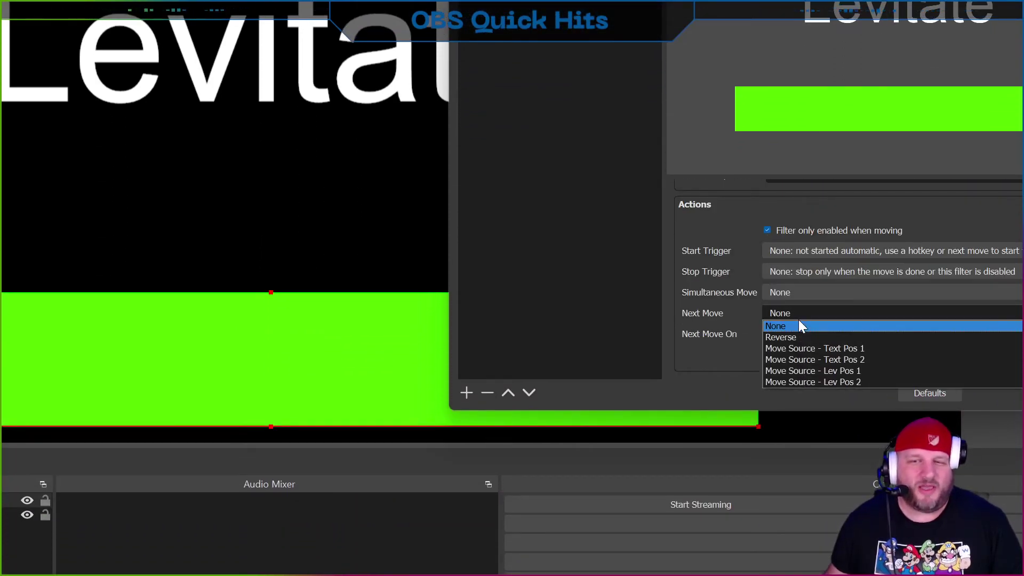
pyautogui.click(821, 372)
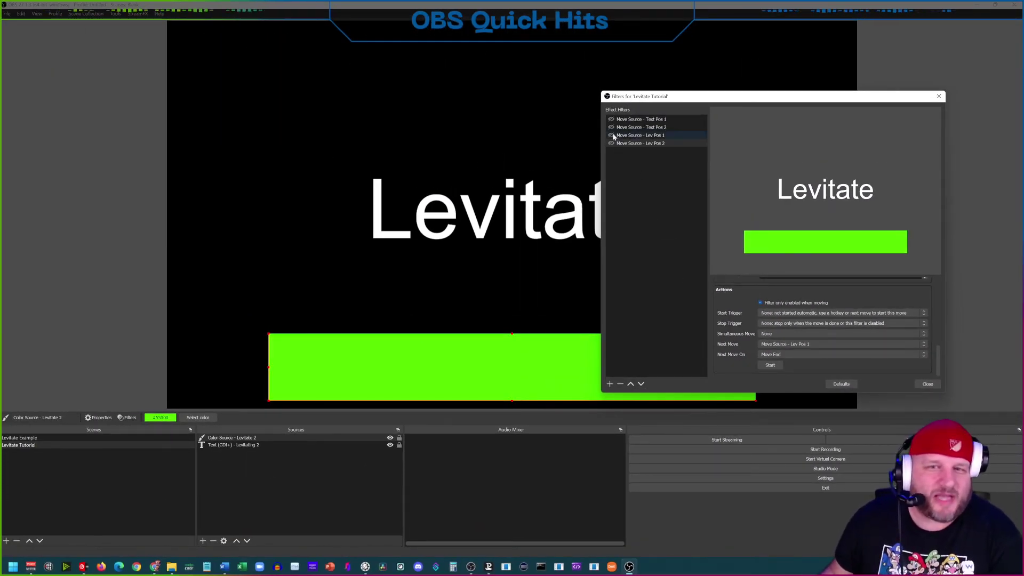
# - Enable the Lev Pos 1 filter and watch the text and green bar float in a loop
pyautogui.click(611, 135)
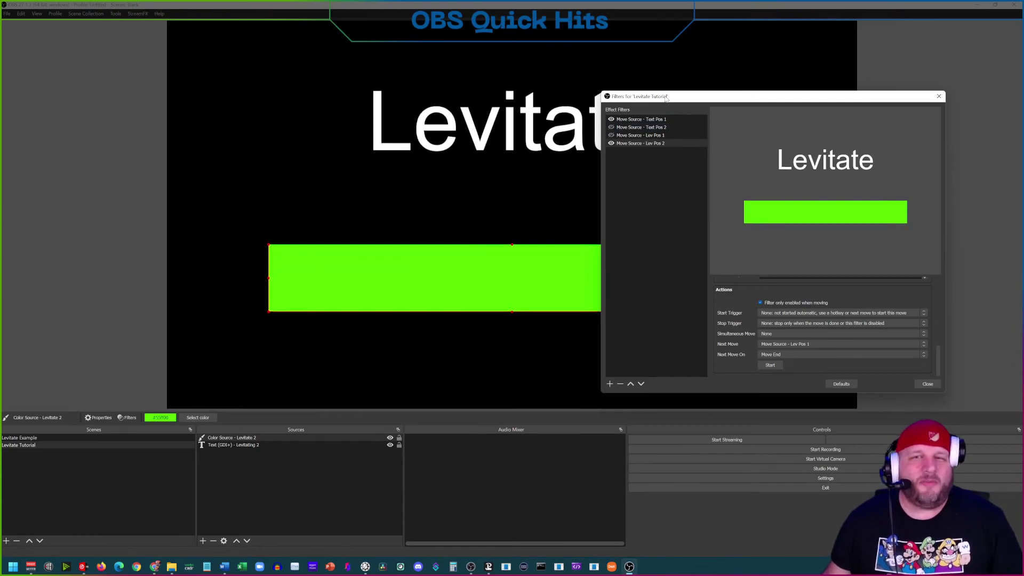
pyautogui.moveTo(665, 97); pyautogui.dragTo(795, 103)
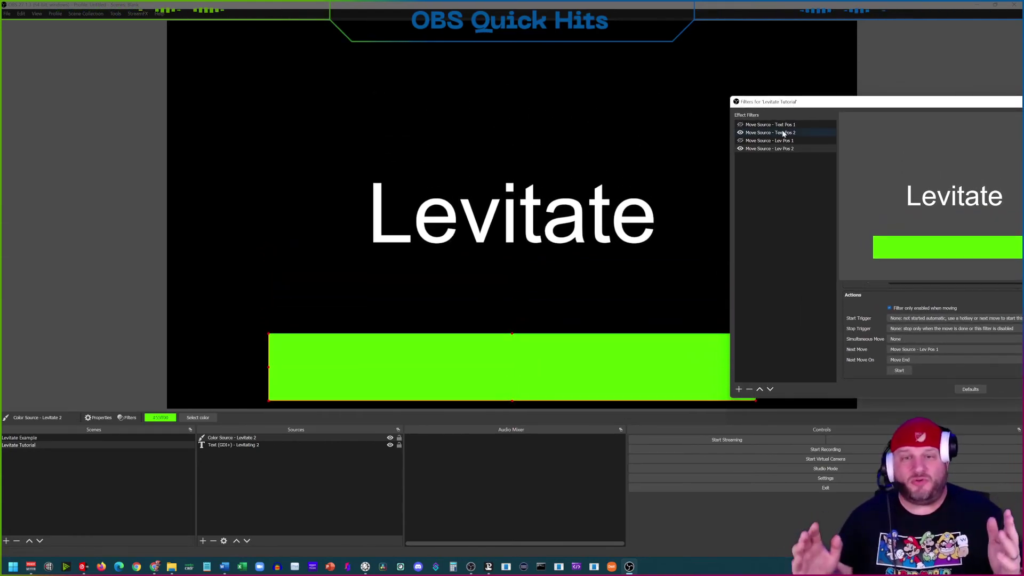